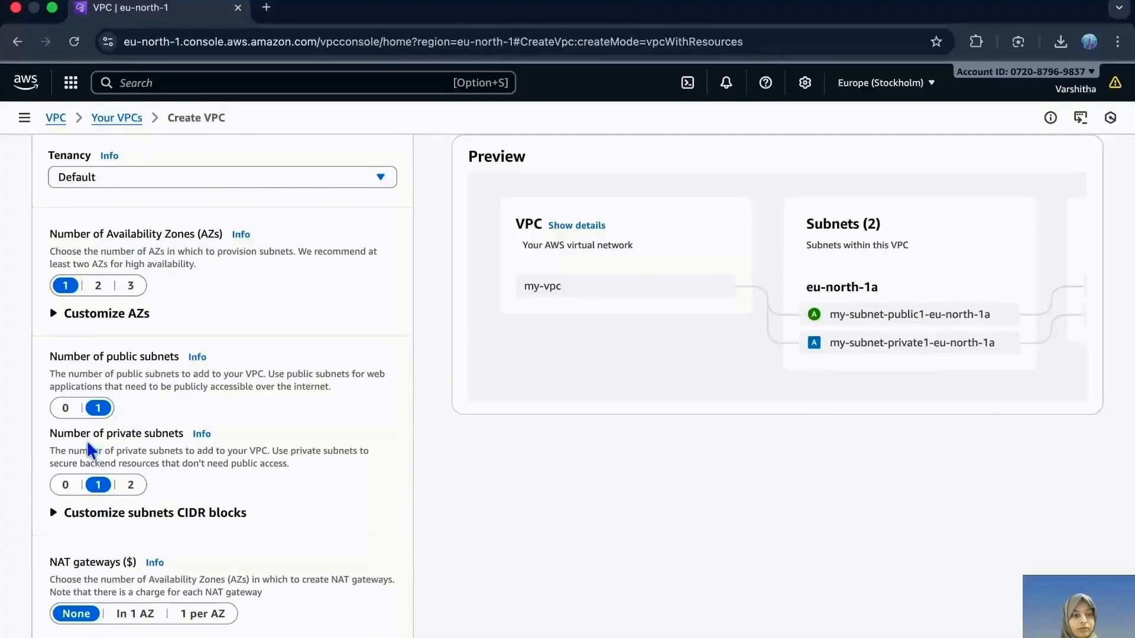
- Create the my-vpc VPC with one public subnet, one private subnet, no NAT gateways and an S3 Gateway endpoint
{"action": "scroll", "coordinate": [83, 490], "scroll_direction": "down", "scroll_amount": 5}
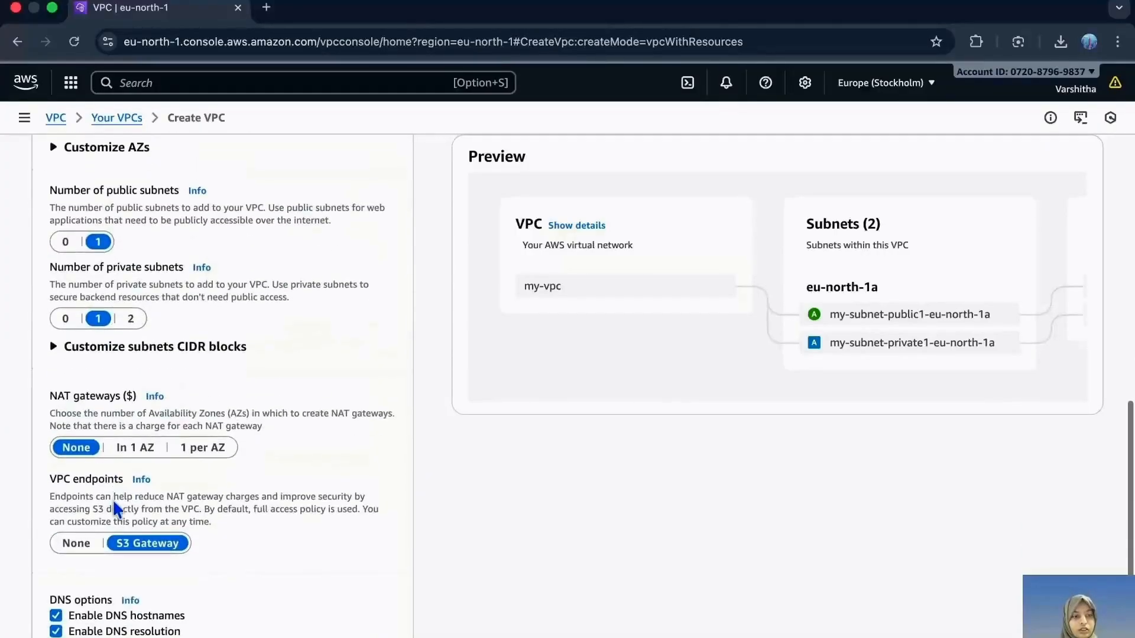
{"action": "scroll", "coordinate": [162, 393], "scroll_direction": "down", "scroll_amount": 3}
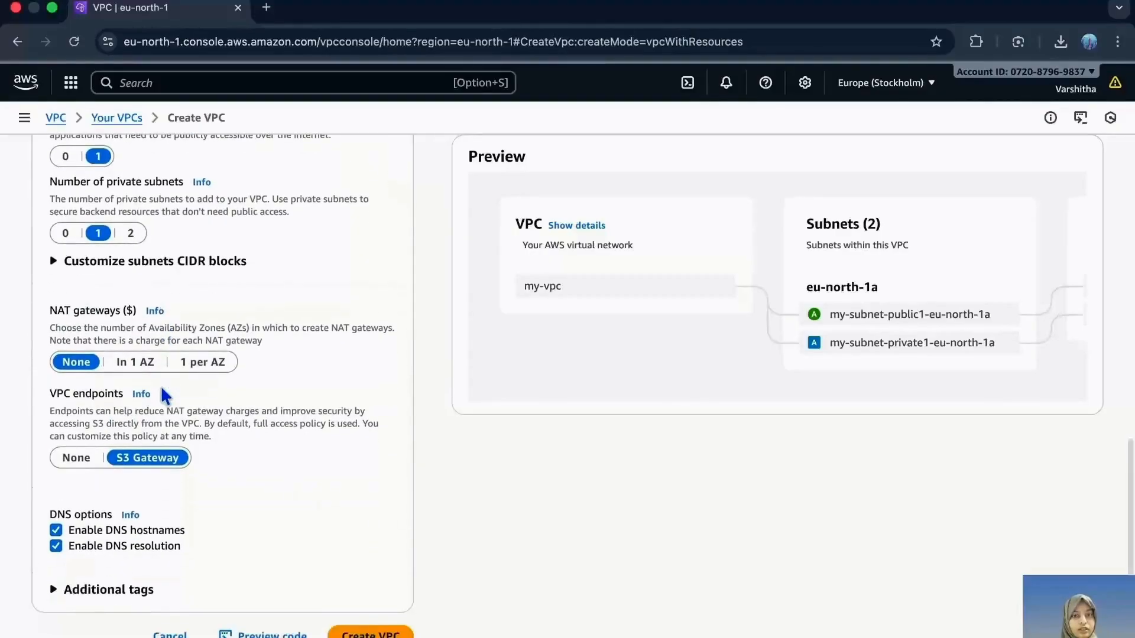
{"action": "left_click", "coordinate": [373, 632]}
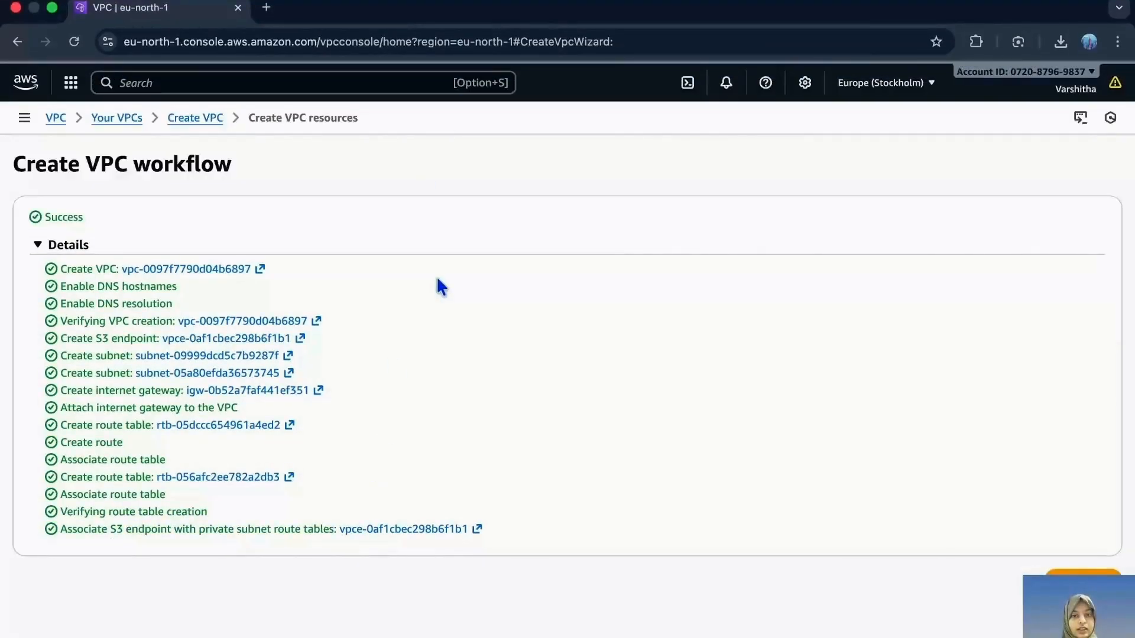
- View the details of the newly created VPC and check its subnets in the refreshed subnet list
{"action": "left_click", "coordinate": [1082, 578]}
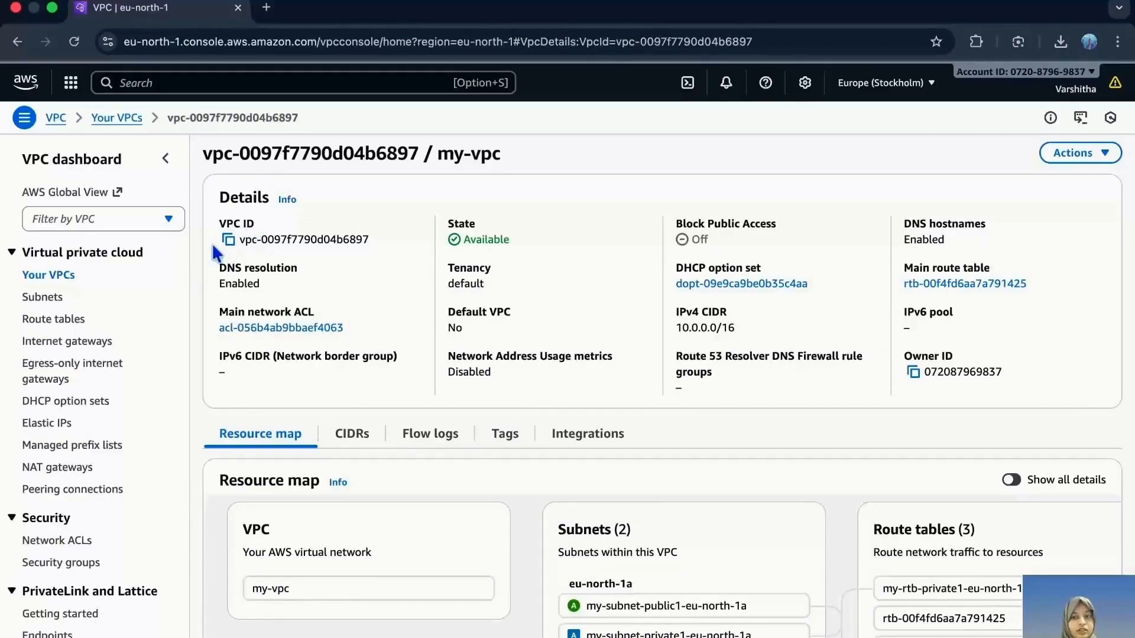
{"action": "left_click", "coordinate": [46, 297]}
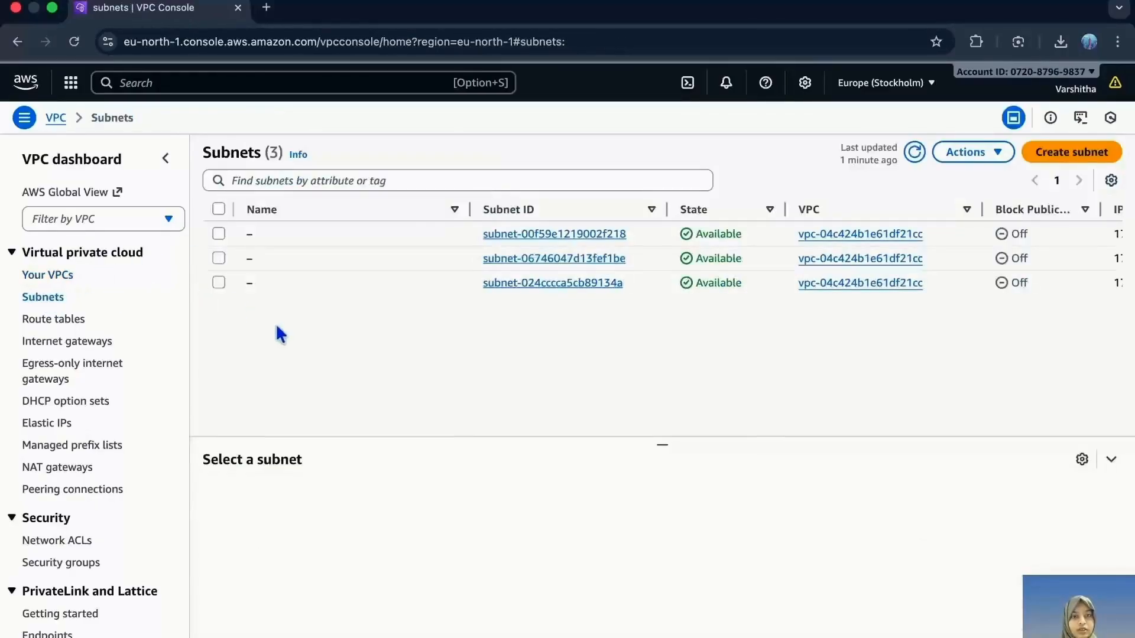
{"action": "key", "text": "super+r"}
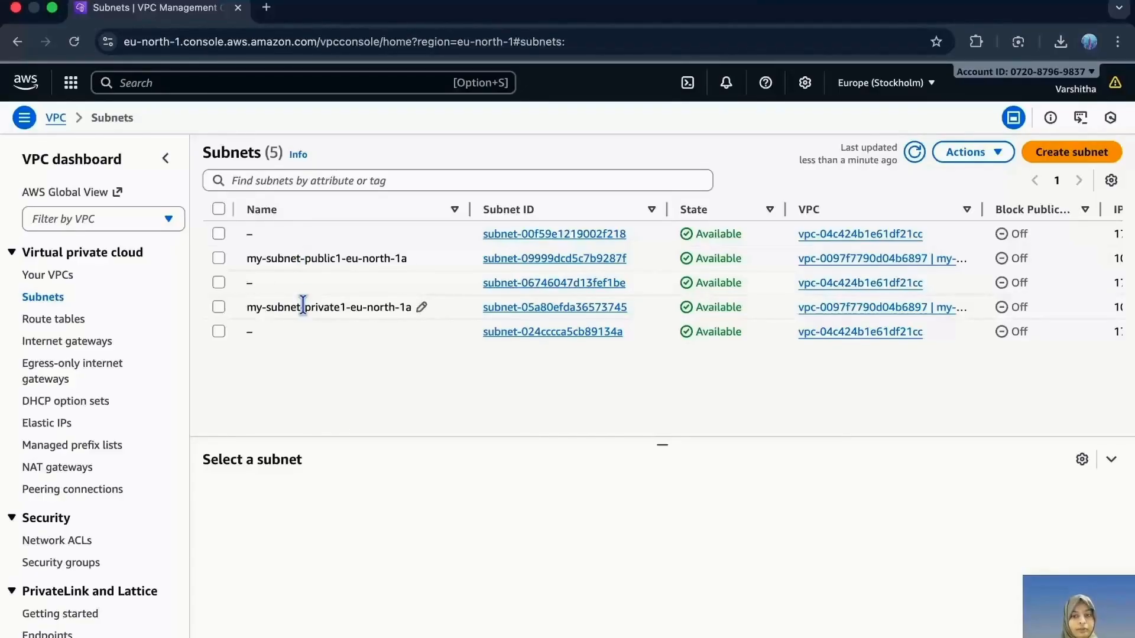
- Check the my-igw internet gateway and the VPC it is attached to in the refreshed internet gateway list
{"action": "left_click", "coordinate": [74, 342]}
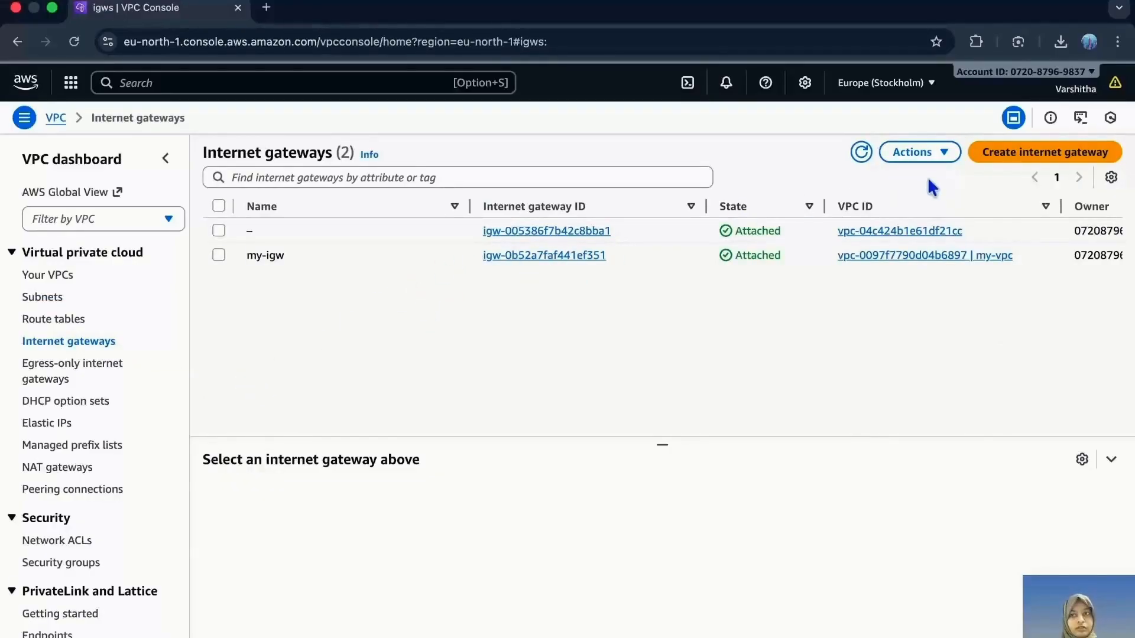
{"action": "key", "text": "super+r"}
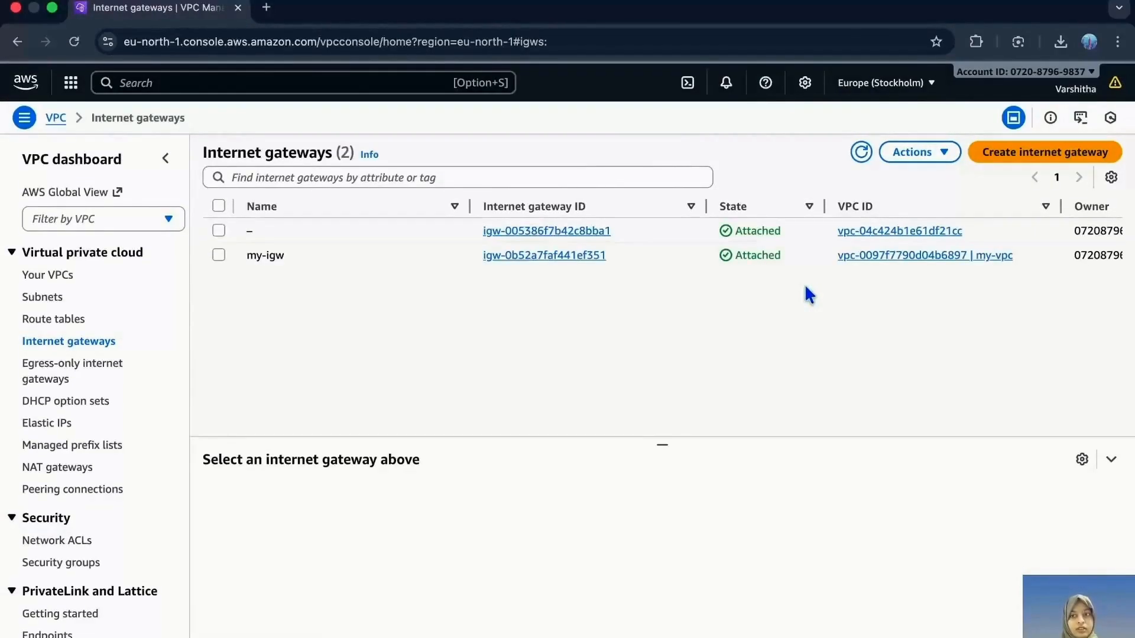
{"action": "mouse_move", "coordinate": [307, 262]}
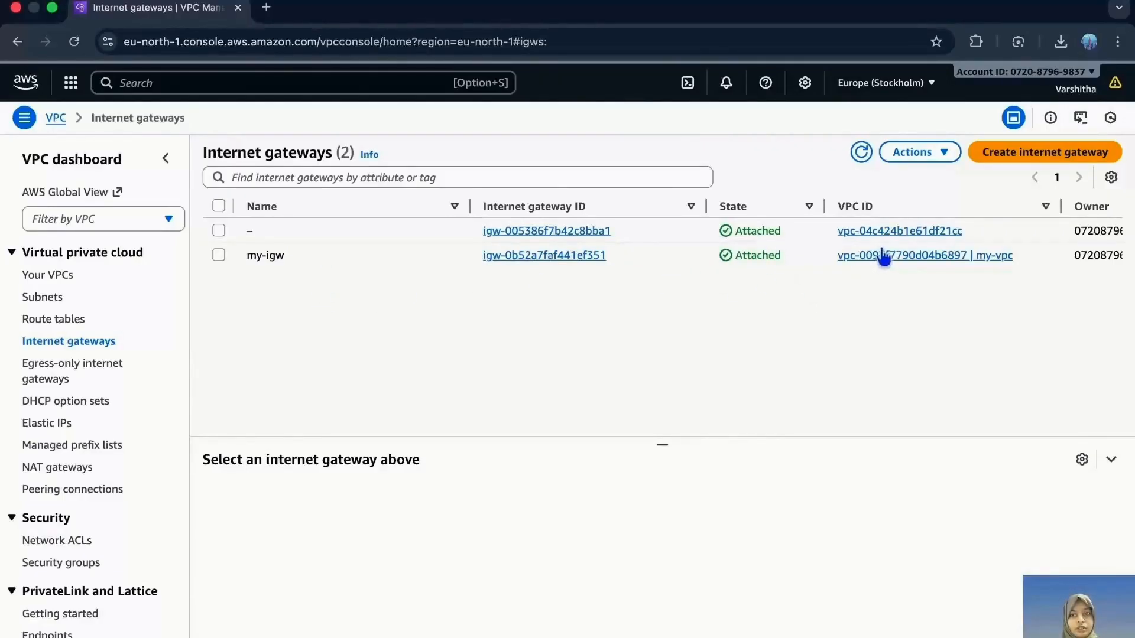
{"action": "left_click_drag", "start_coordinate": [1049, 256], "coordinate": [833, 267]}
{"action": "left_click", "coordinate": [823, 351]}
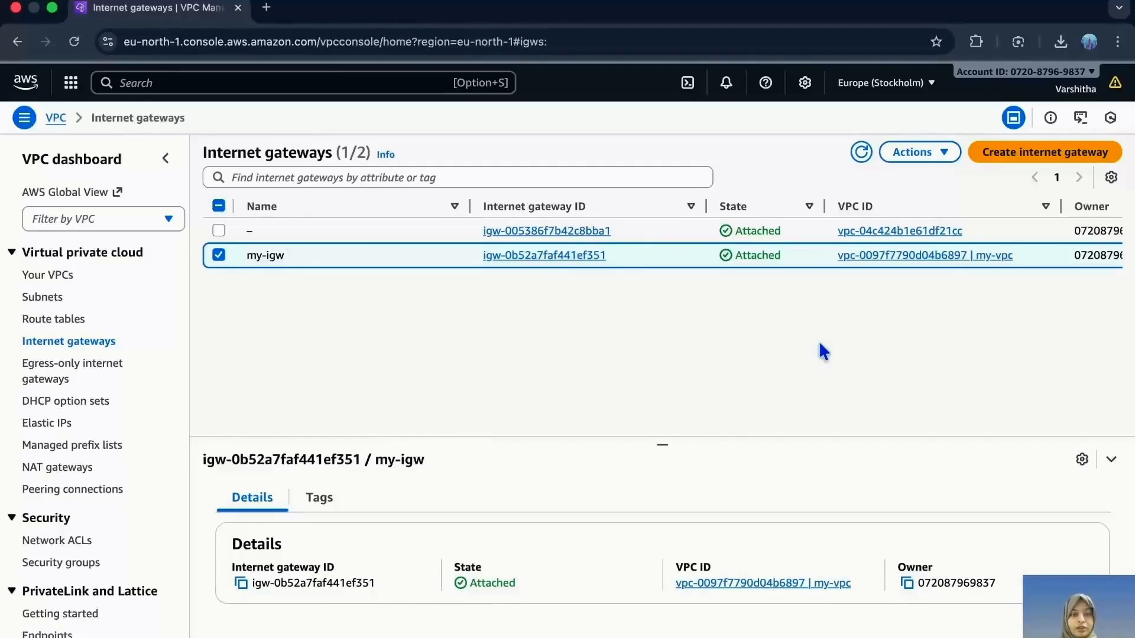
{"action": "left_click", "coordinate": [219, 255]}
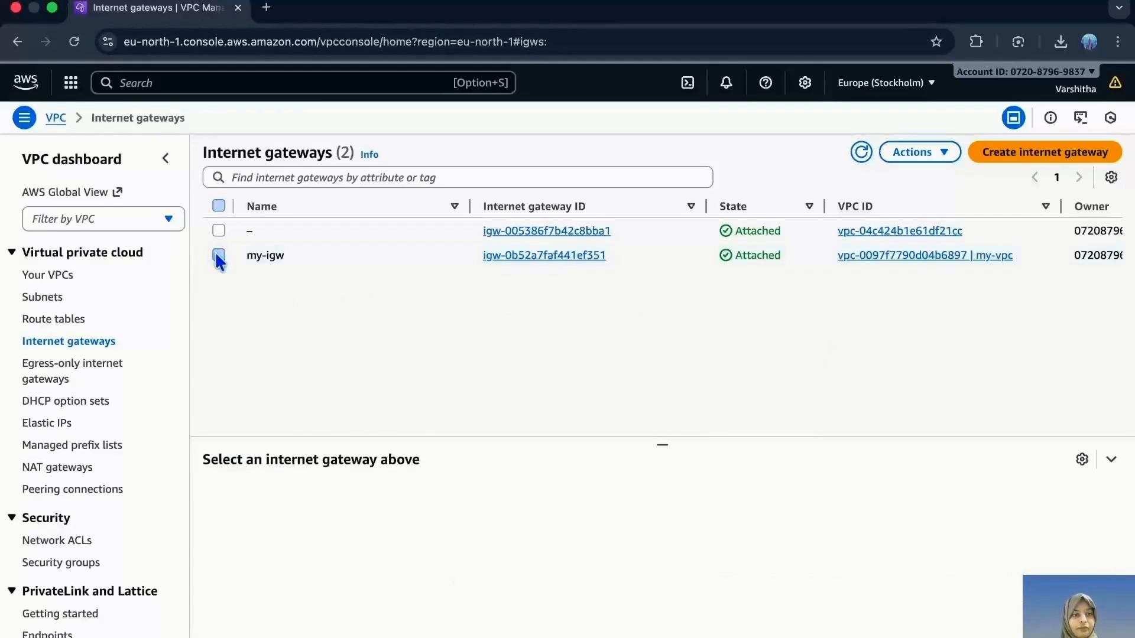
- Review the VPC's route tables and inspect the details of my-rtb-public
{"action": "left_click", "coordinate": [70, 322]}
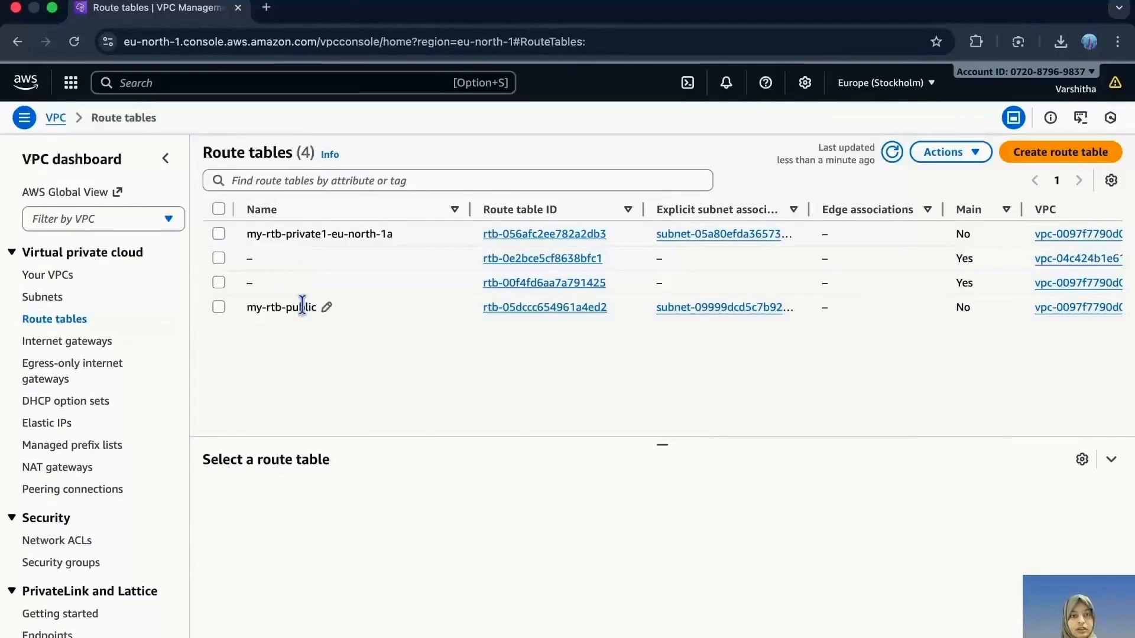
{"action": "left_click_drag", "start_coordinate": [265, 308], "coordinate": [341, 315]}
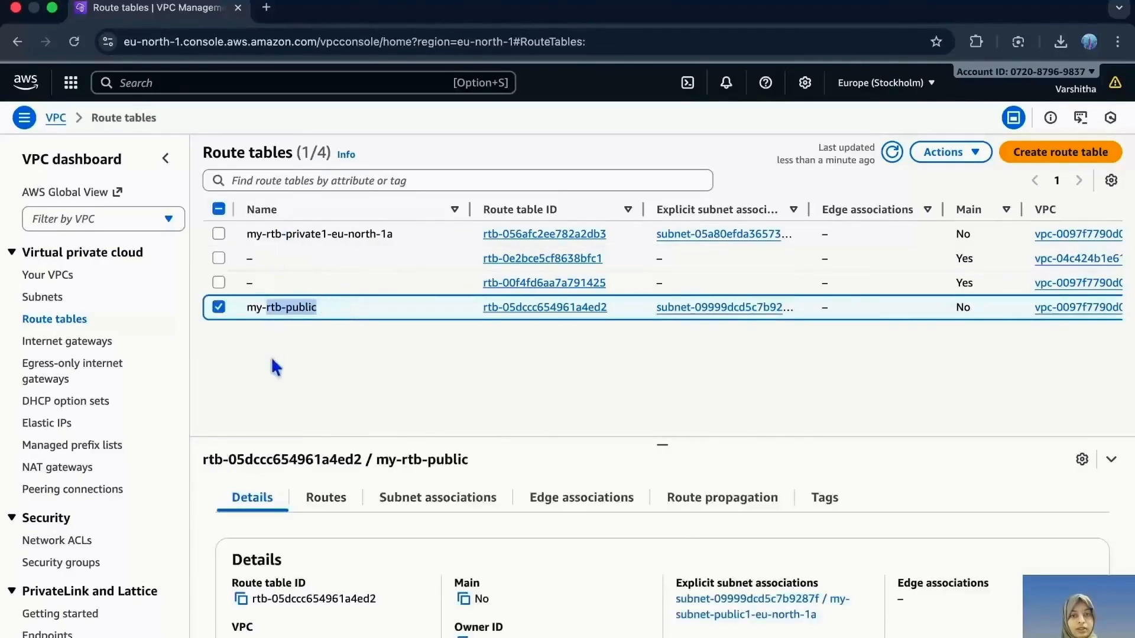
{"action": "left_click", "coordinate": [218, 308]}
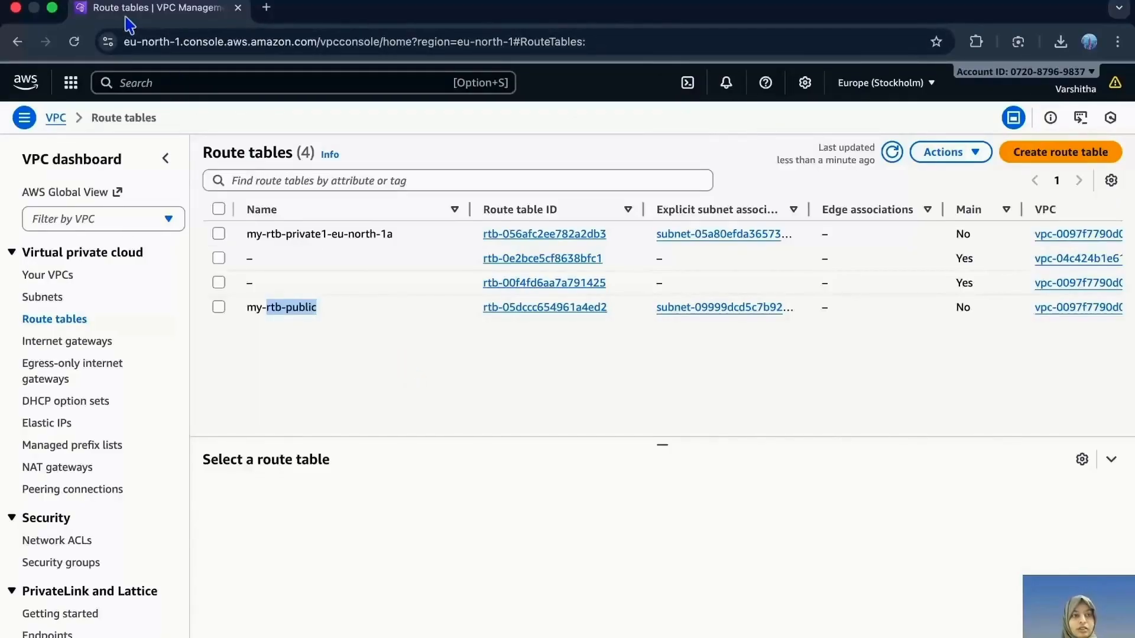
- Go to the EC2 service, start launching a new instance and name it VPC-Ec2
{"action": "left_click", "coordinate": [24, 88]}
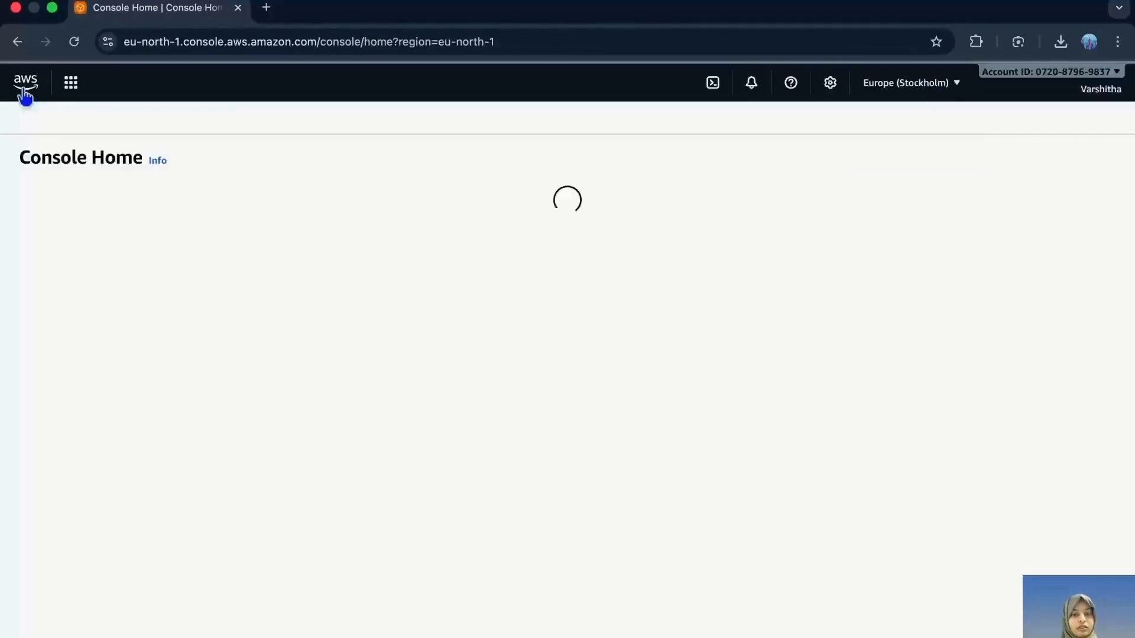
{"action": "left_click", "coordinate": [119, 273]}
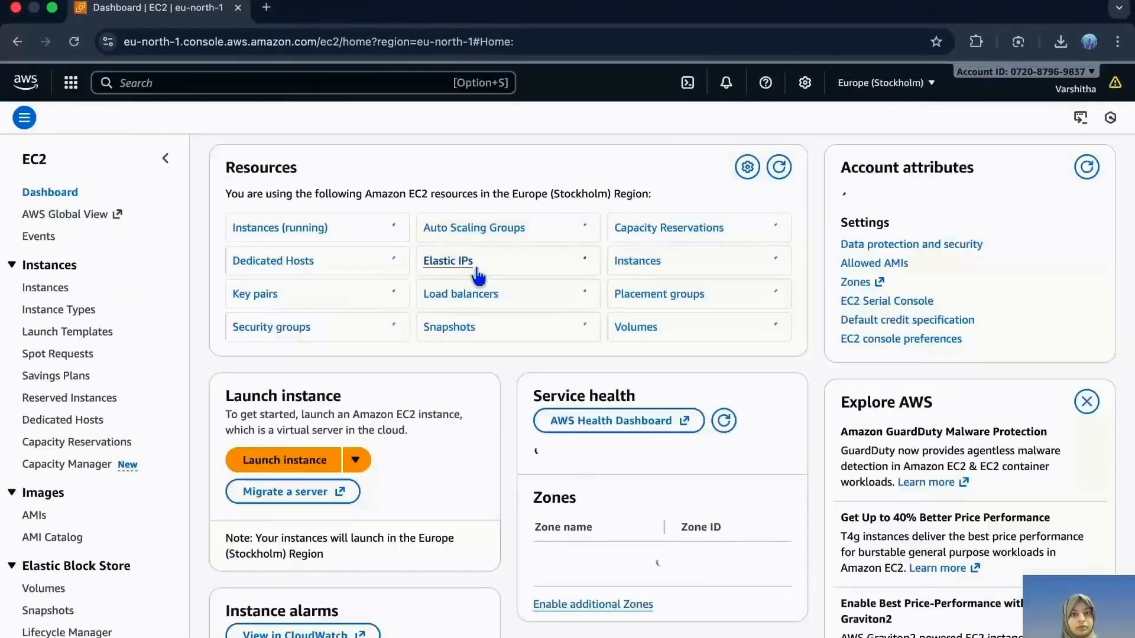
{"action": "left_click", "coordinate": [305, 459]}
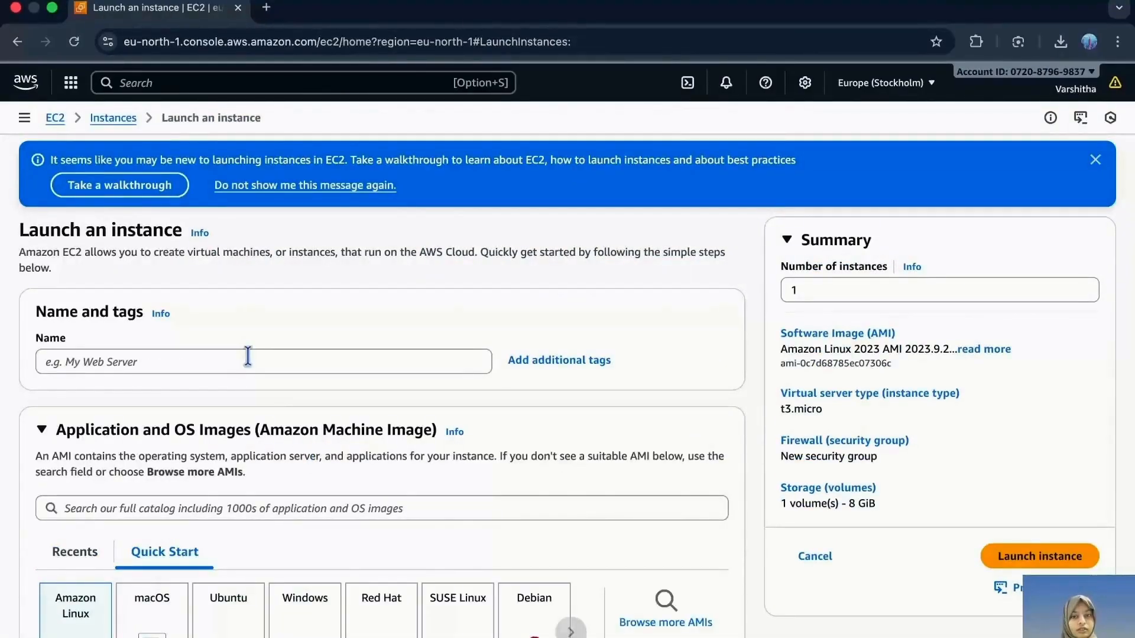
{"action": "scroll", "coordinate": [206, 387], "scroll_direction": "down", "scroll_amount": 1}
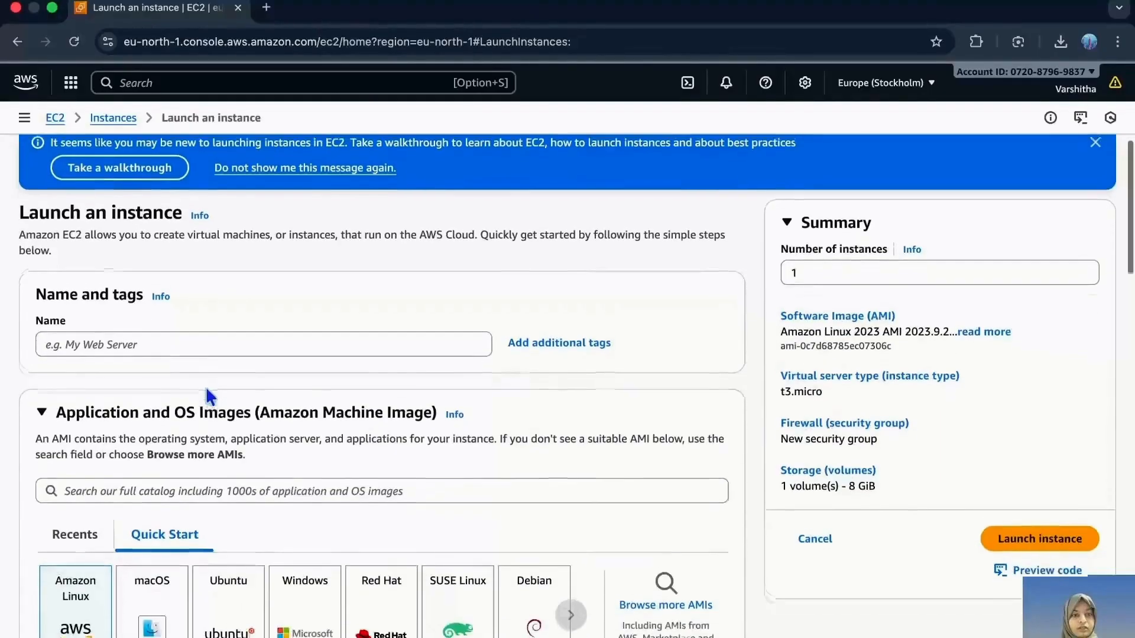
{"action": "left_click", "coordinate": [176, 343]}
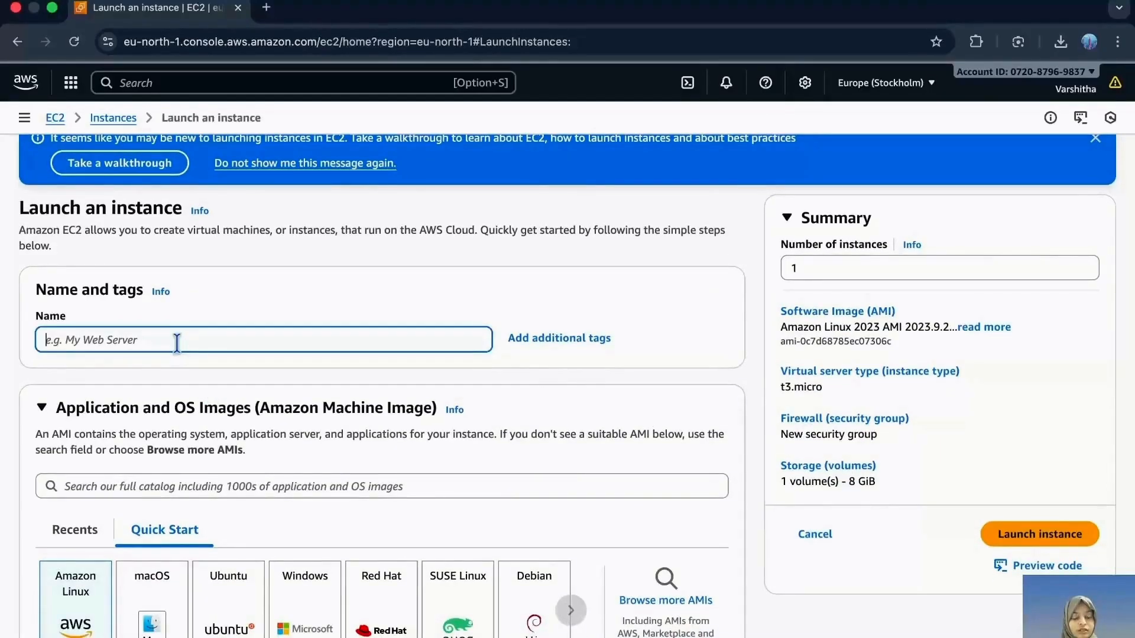
{"action": "type", "text": "VP"}
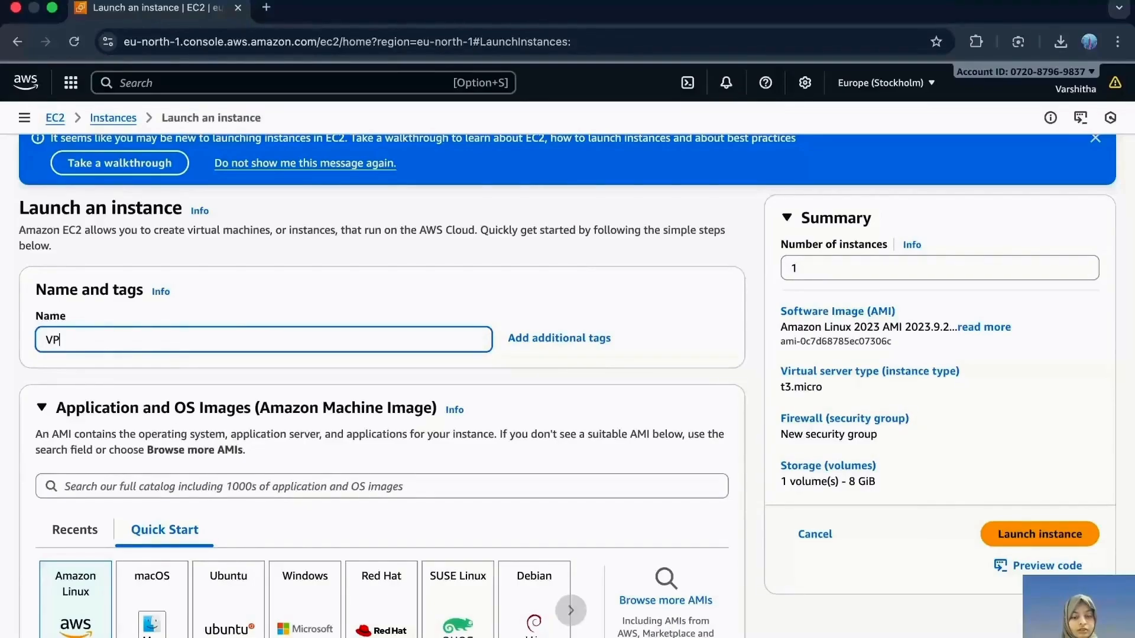
{"action": "type", "text": "C-EP"}
{"action": "type", "text": "2"}
- Edit the instance's network settings to use my-vpc and the subnet my-subnet-public1-eu-north-1a
{"action": "scroll", "coordinate": [172, 405], "scroll_direction": "down", "scroll_amount": 3}
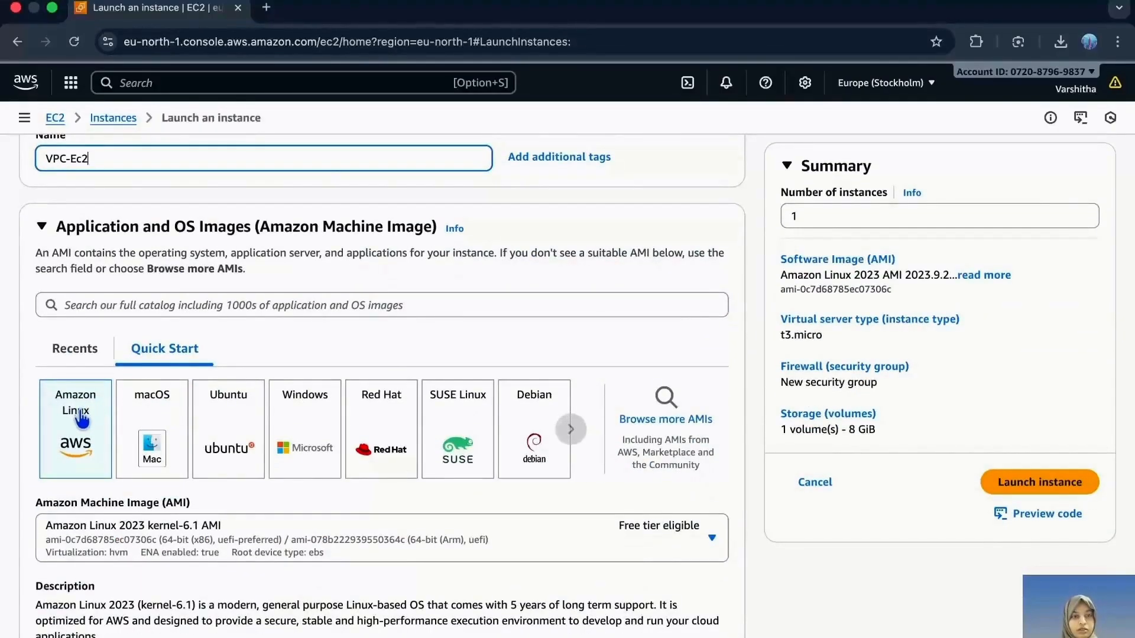
{"action": "scroll", "coordinate": [147, 496], "scroll_direction": "down", "scroll_amount": 3}
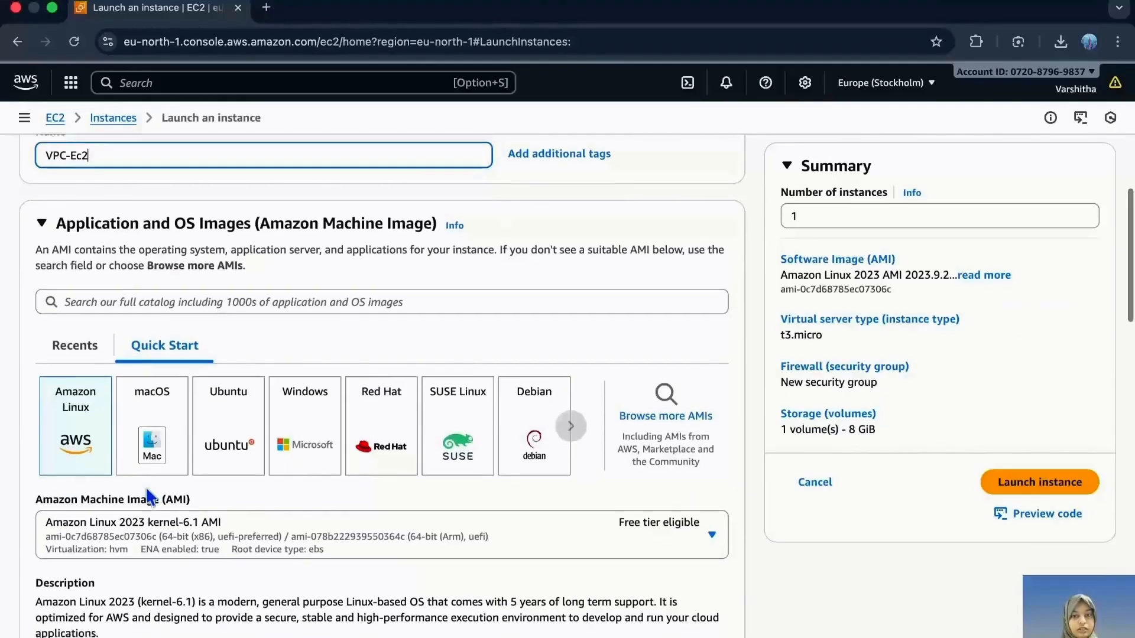
{"action": "scroll", "coordinate": [147, 496], "scroll_direction": "down", "scroll_amount": 3}
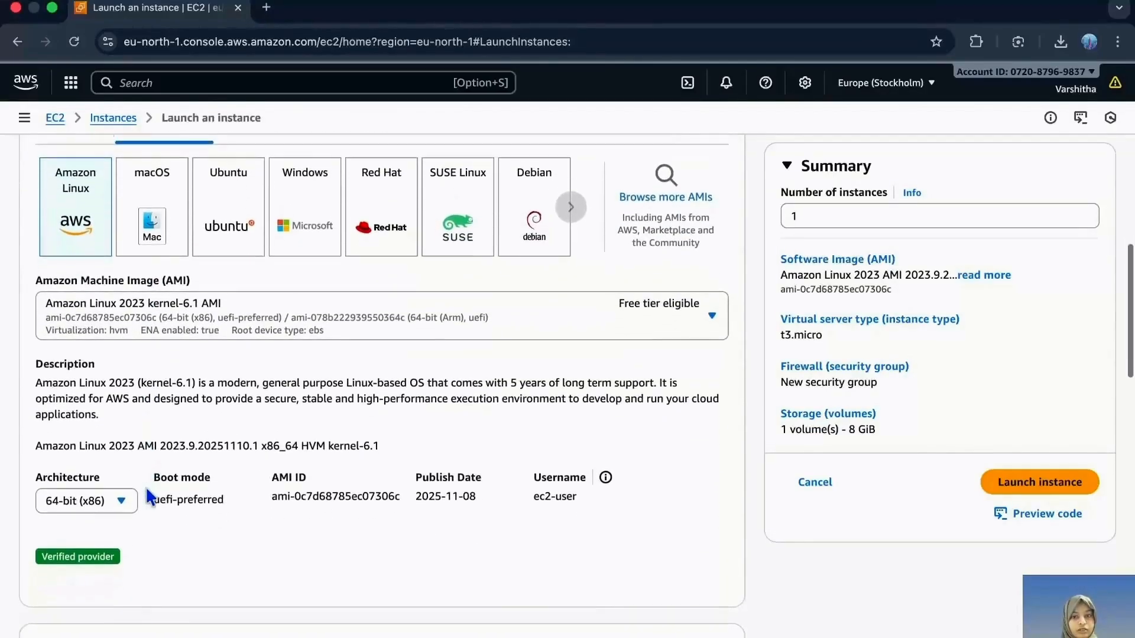
{"action": "scroll", "coordinate": [147, 496], "scroll_direction": "down", "scroll_amount": 9}
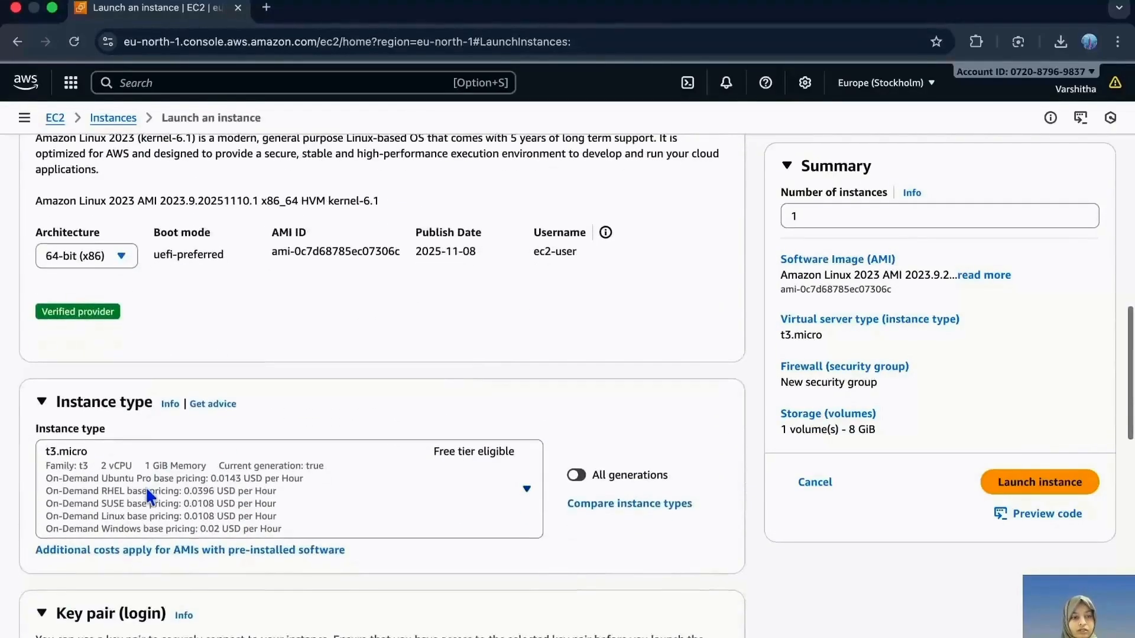
{"action": "scroll", "coordinate": [148, 496], "scroll_direction": "down", "scroll_amount": 2}
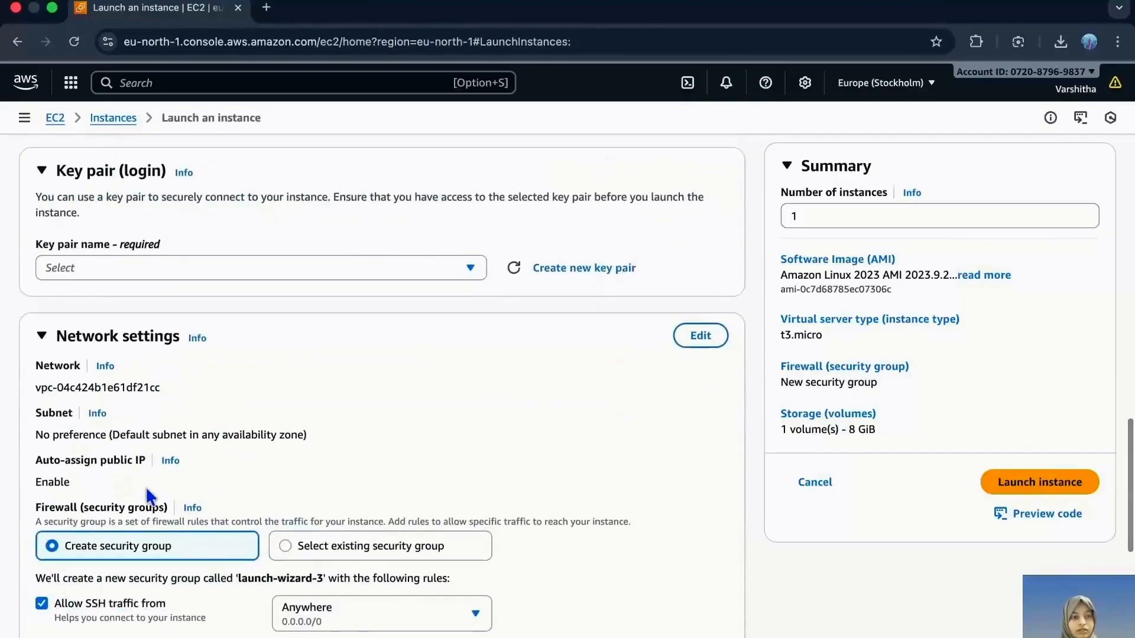
{"action": "left_click", "coordinate": [696, 335]}
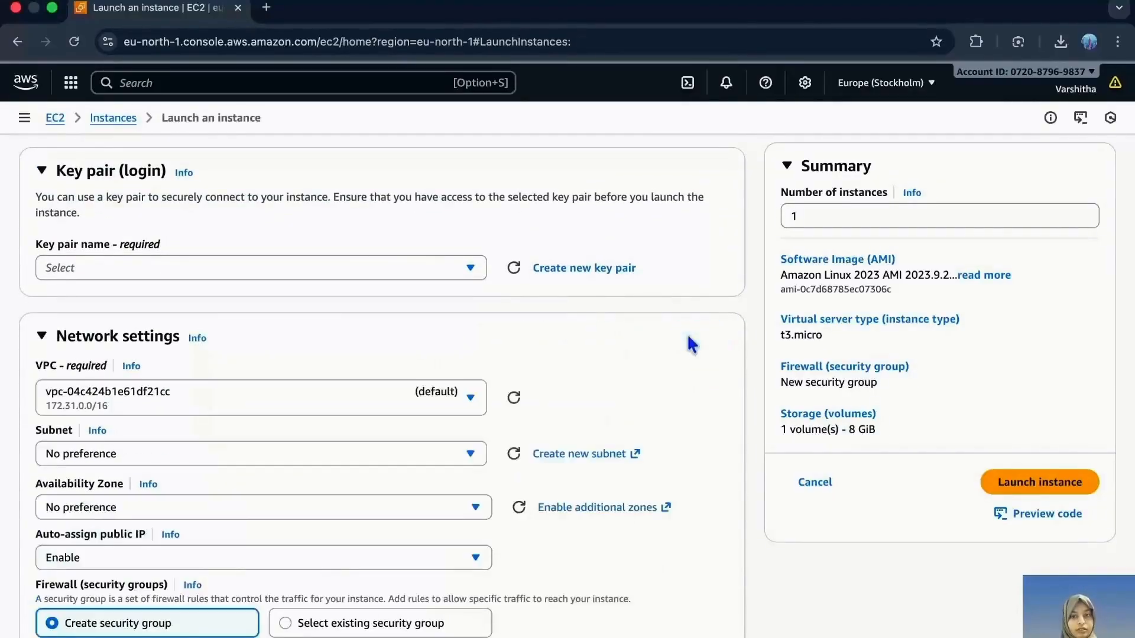
{"action": "left_click", "coordinate": [421, 394]}
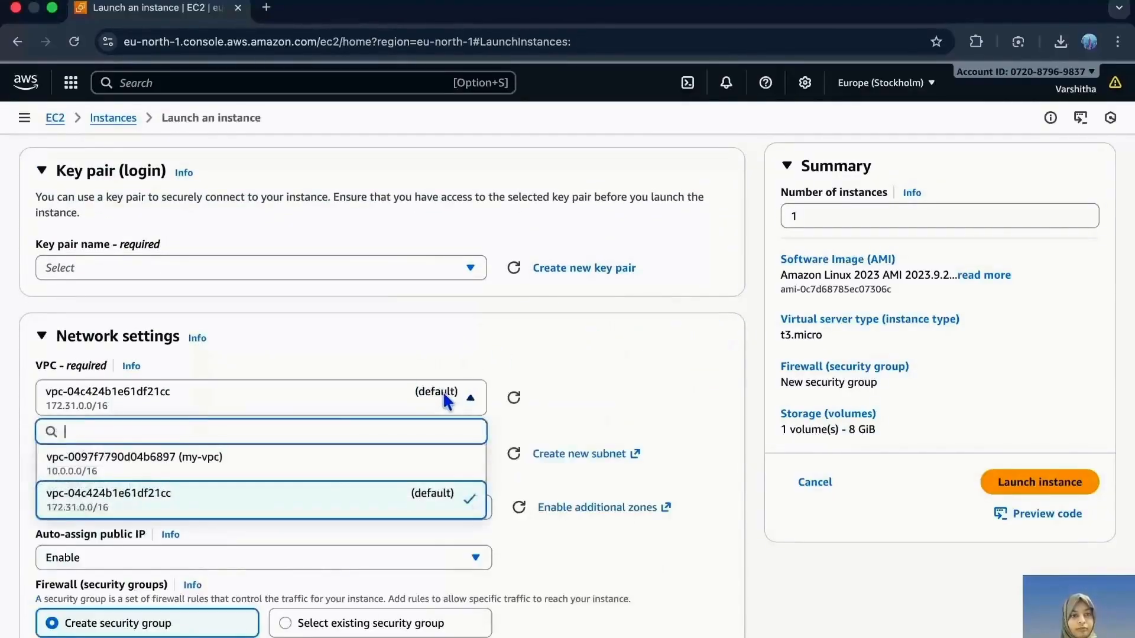
{"action": "left_click", "coordinate": [244, 467]}
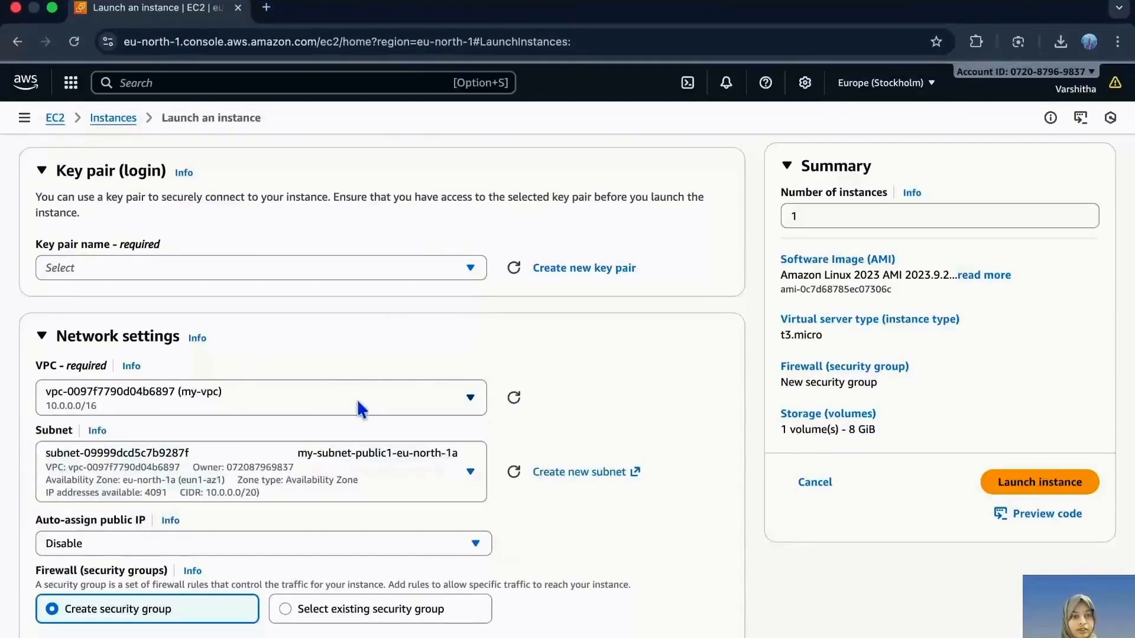
{"action": "left_click", "coordinate": [334, 475]}
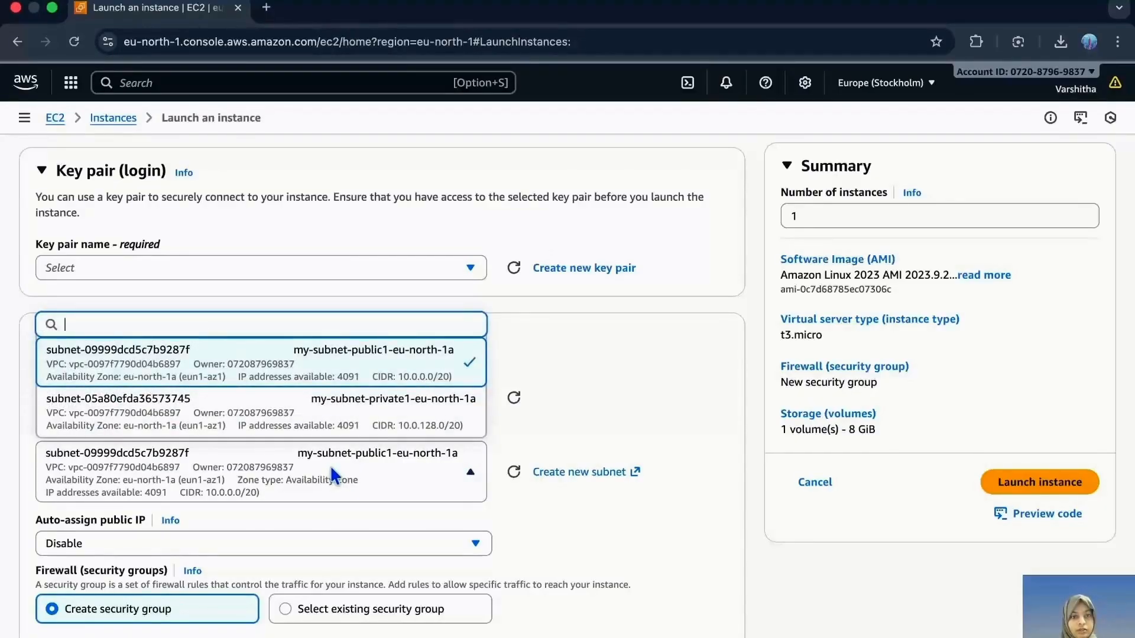
{"action": "left_click", "coordinate": [325, 366]}
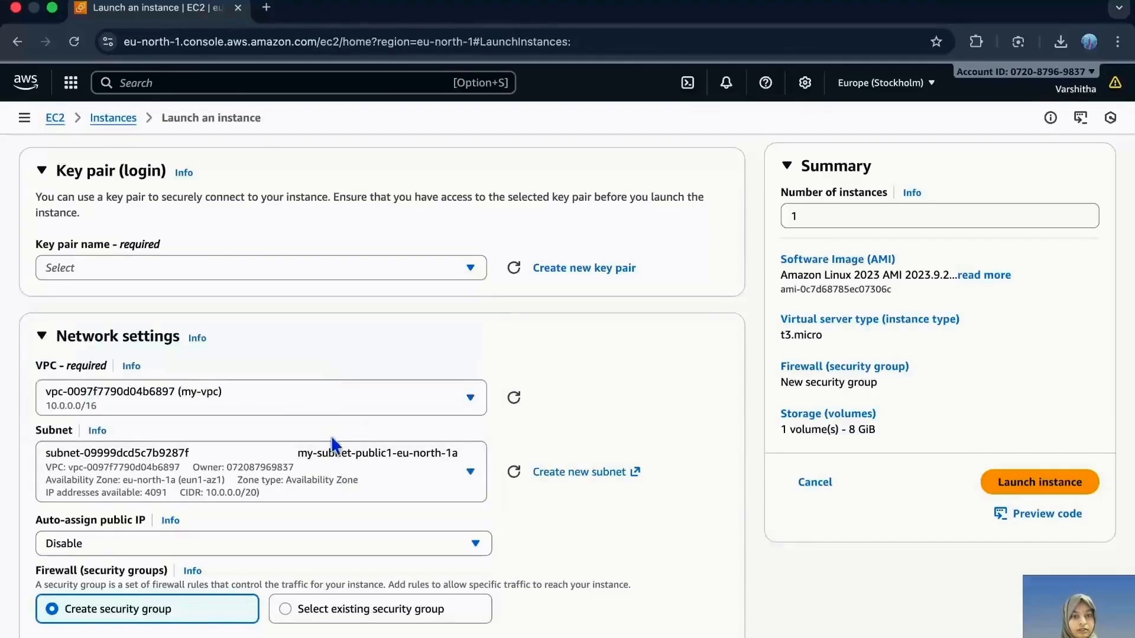
- Enable auto-assignment of a public IP in the instance's network settings
{"action": "scroll", "coordinate": [331, 440], "scroll_direction": "down", "scroll_amount": 2}
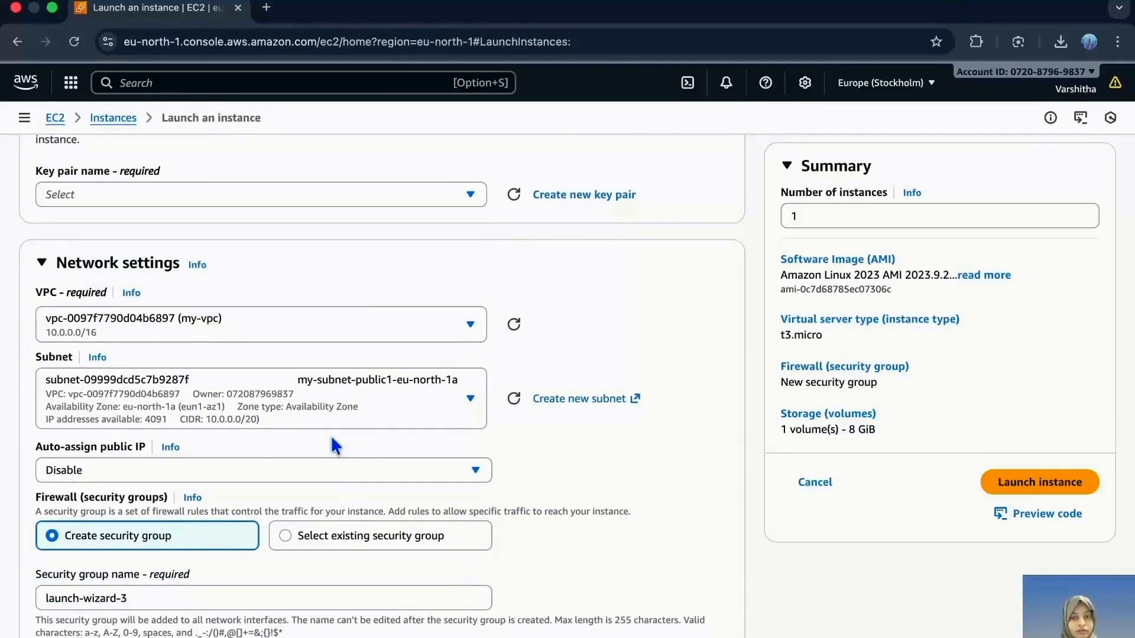
{"action": "scroll", "coordinate": [332, 438], "scroll_direction": "down", "scroll_amount": 2}
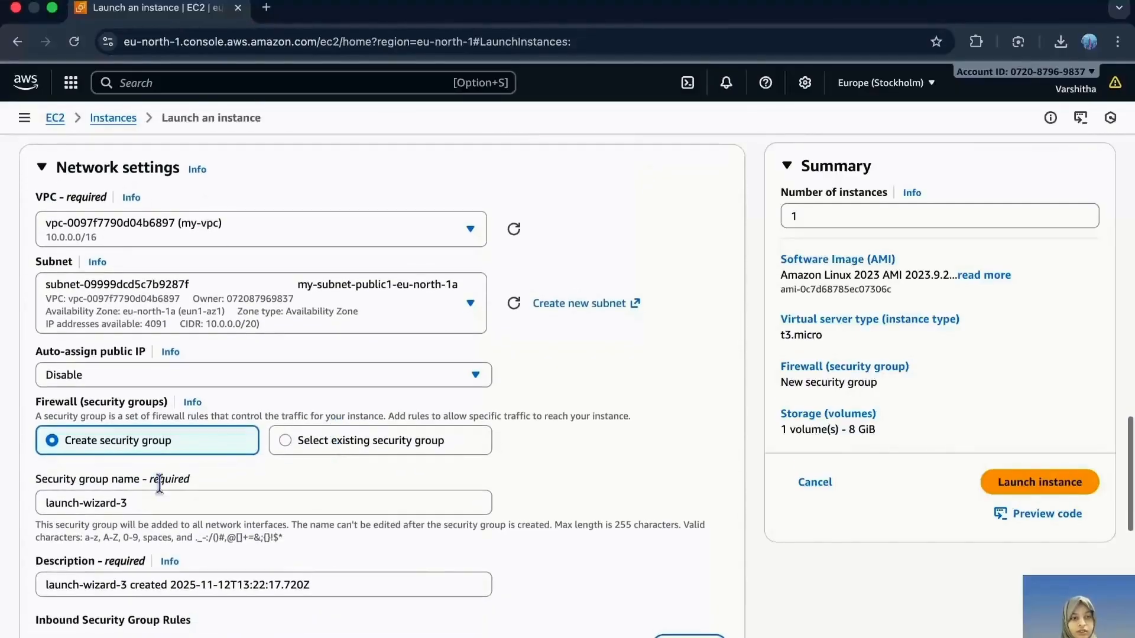
{"action": "scroll", "coordinate": [129, 567], "scroll_direction": "down", "scroll_amount": 2}
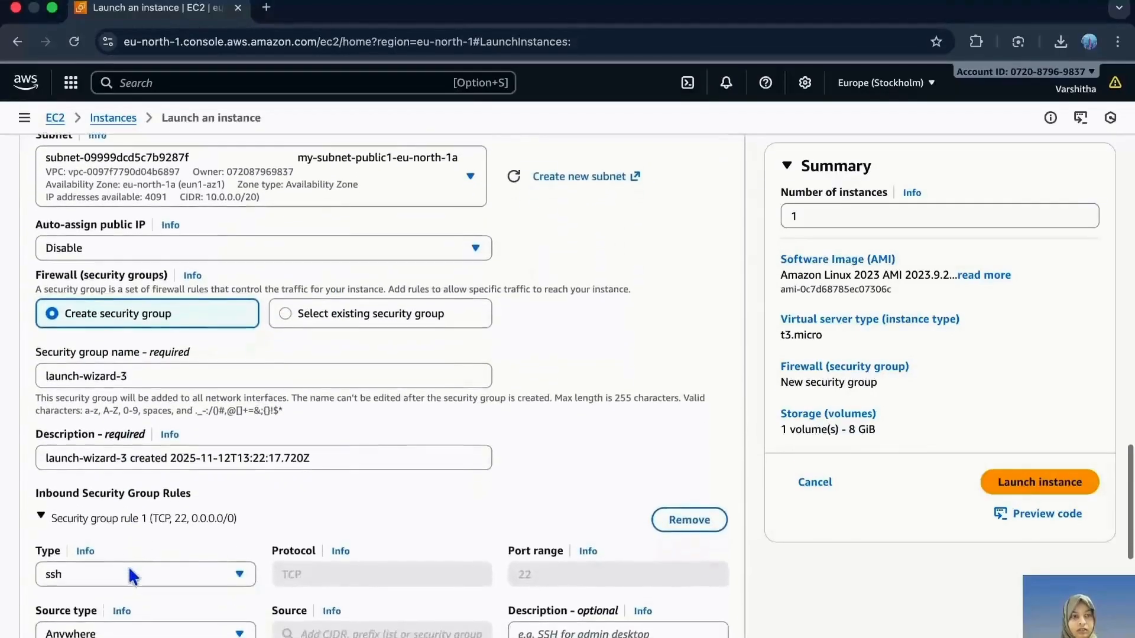
{"action": "left_click", "coordinate": [151, 289]}
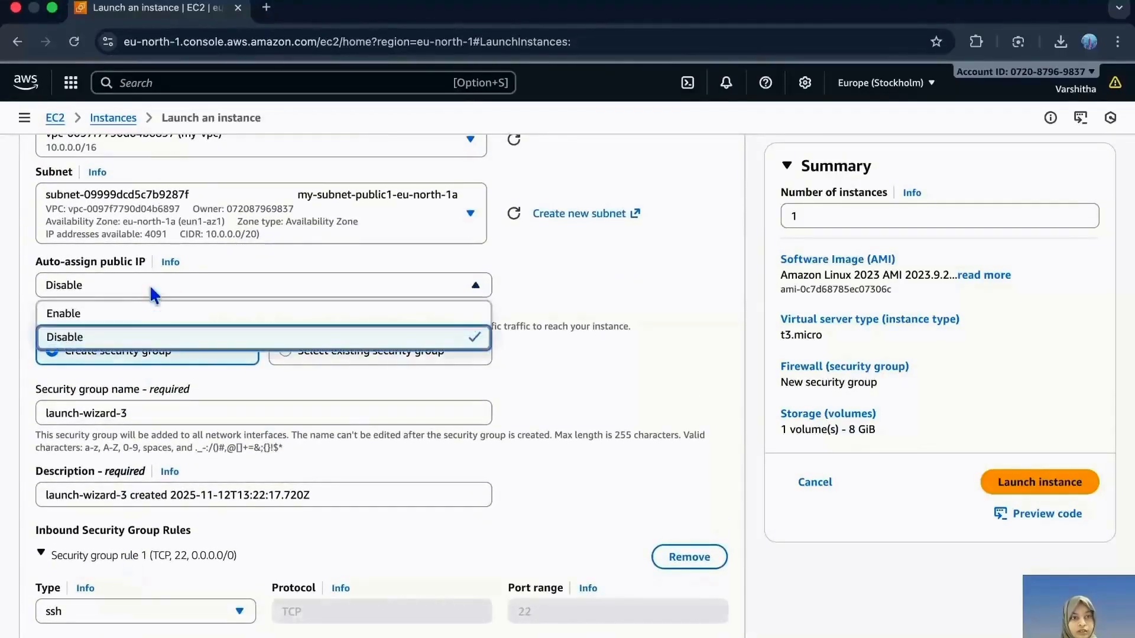
{"action": "left_click", "coordinate": [137, 315]}
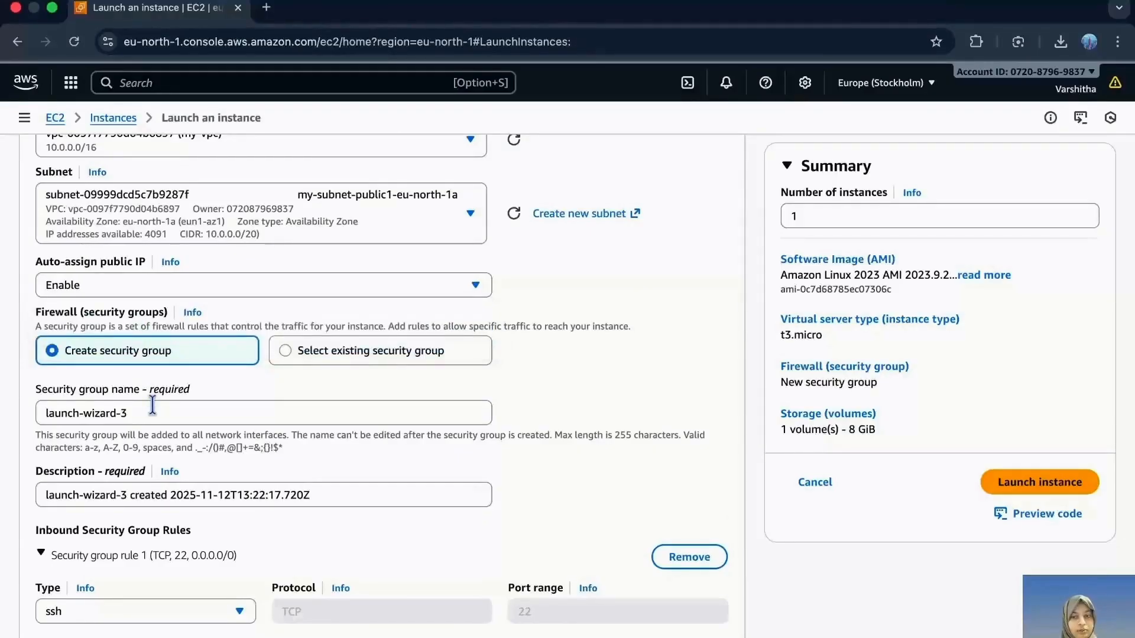
- Review the remaining security group and storage settings, and launch the VPC-Ec2 instance without a key pair
{"action": "scroll", "coordinate": [232, 431], "scroll_direction": "down", "scroll_amount": 7}
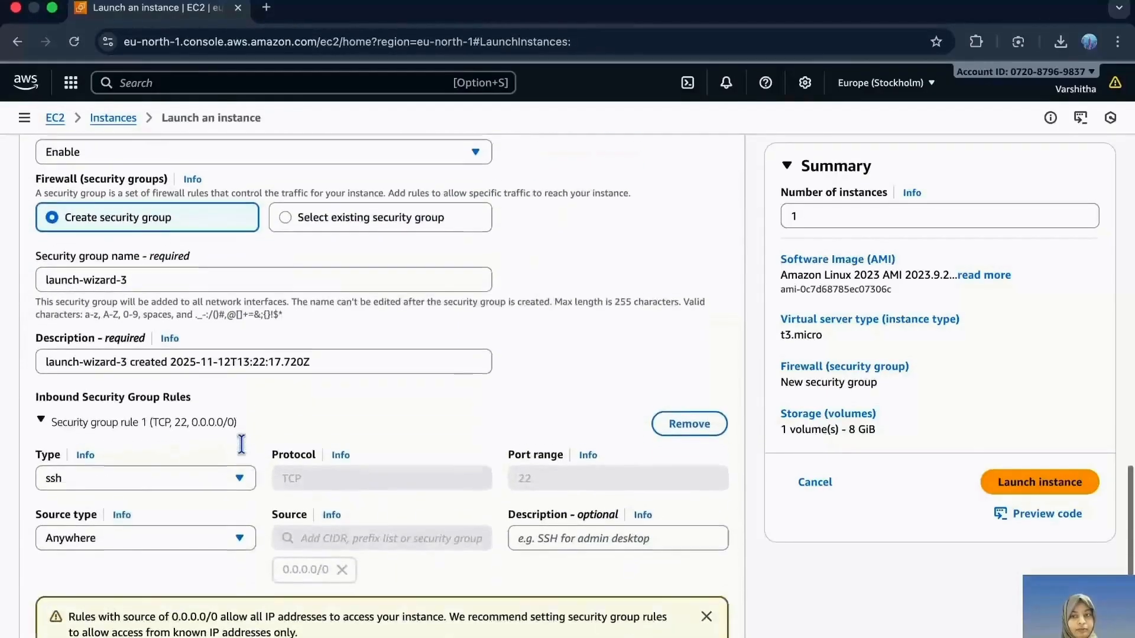
{"action": "scroll", "coordinate": [243, 452], "scroll_direction": "down", "scroll_amount": 5}
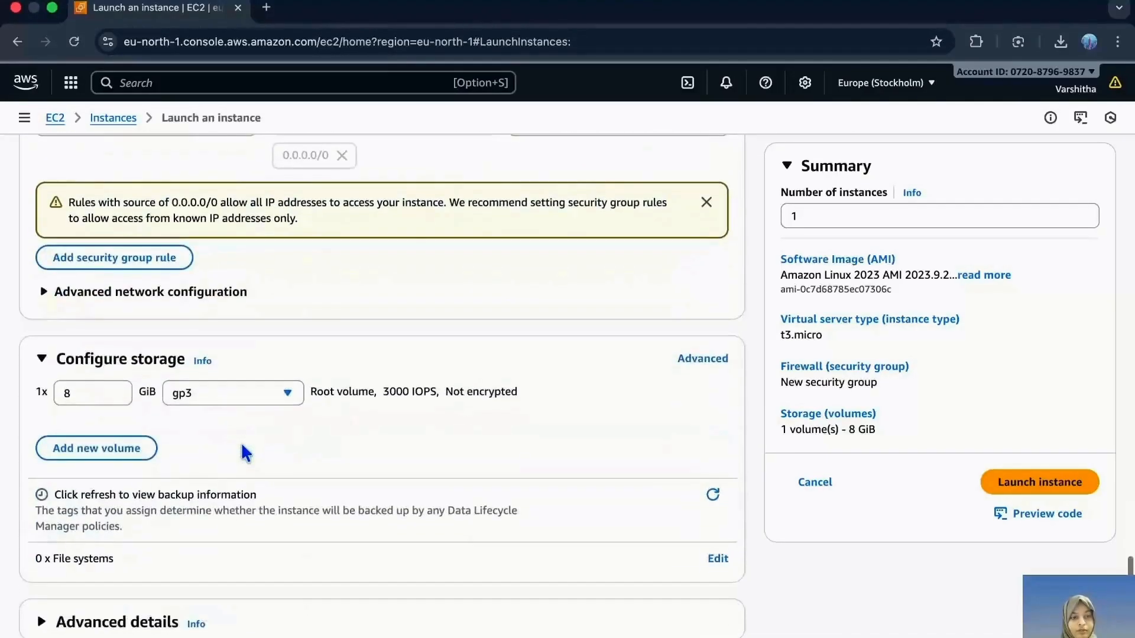
{"action": "scroll", "coordinate": [241, 442], "scroll_direction": "up", "scroll_amount": 1}
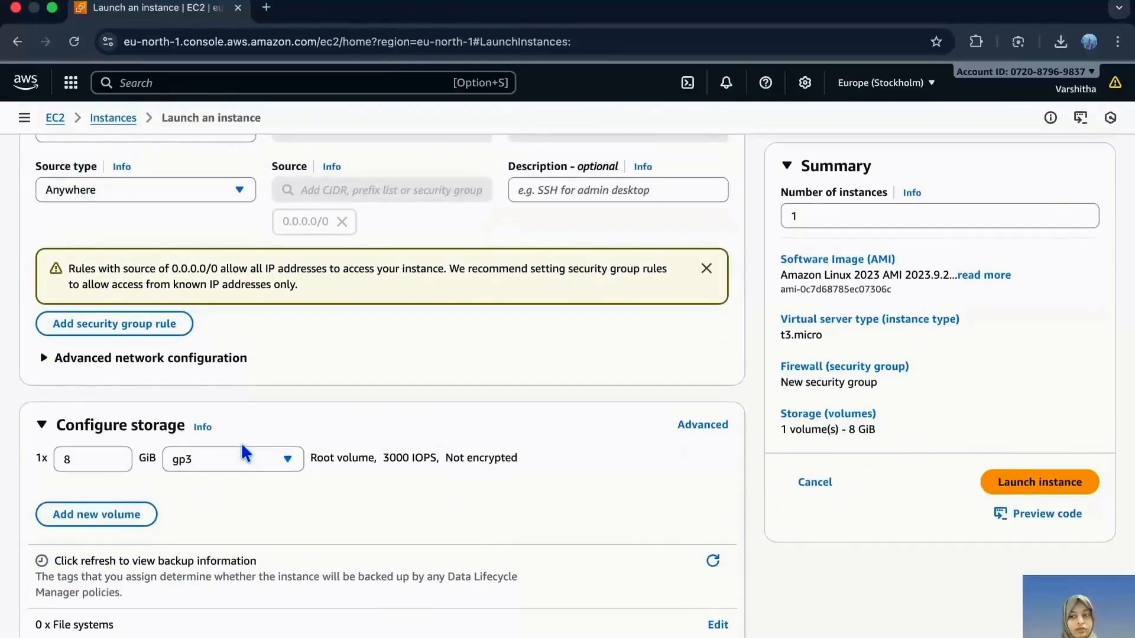
{"action": "left_click", "coordinate": [1062, 470]}
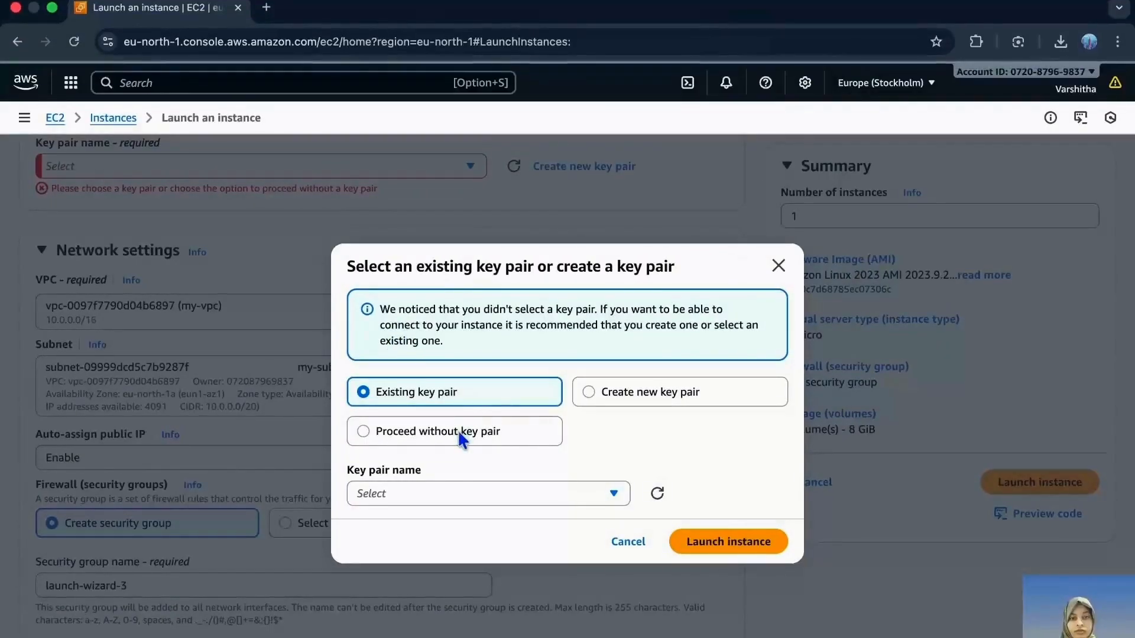
{"action": "left_click", "coordinate": [416, 433]}
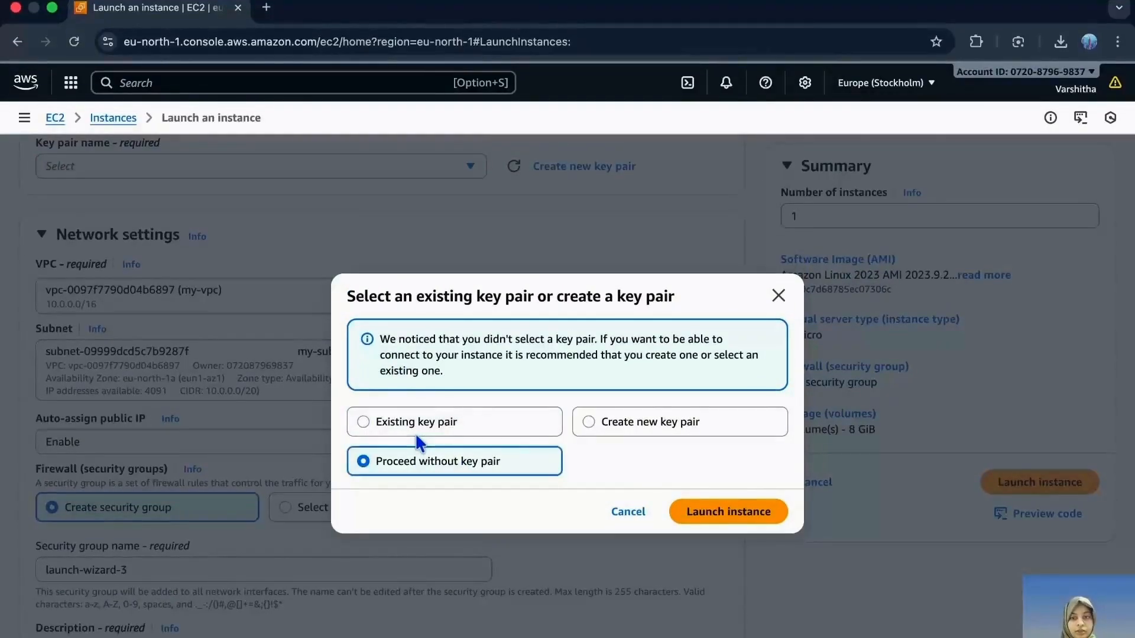
{"action": "left_click", "coordinate": [736, 509]}
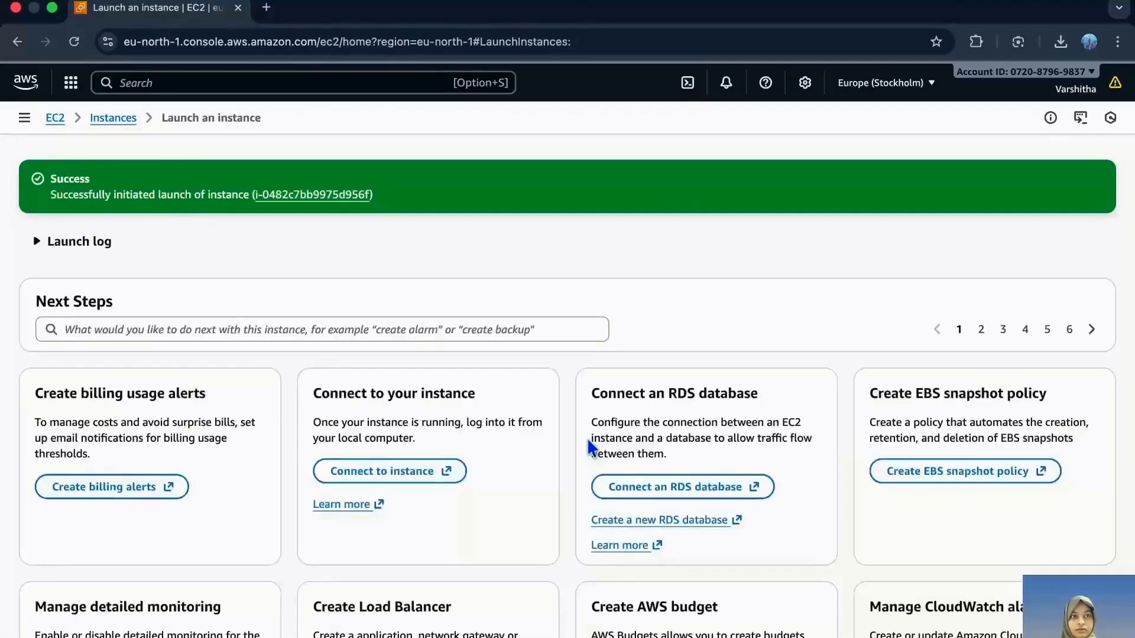
- Go to the EC2 instances list, start launching another instance and name it VPC-EC2Pvt
{"action": "left_click", "coordinate": [55, 117]}
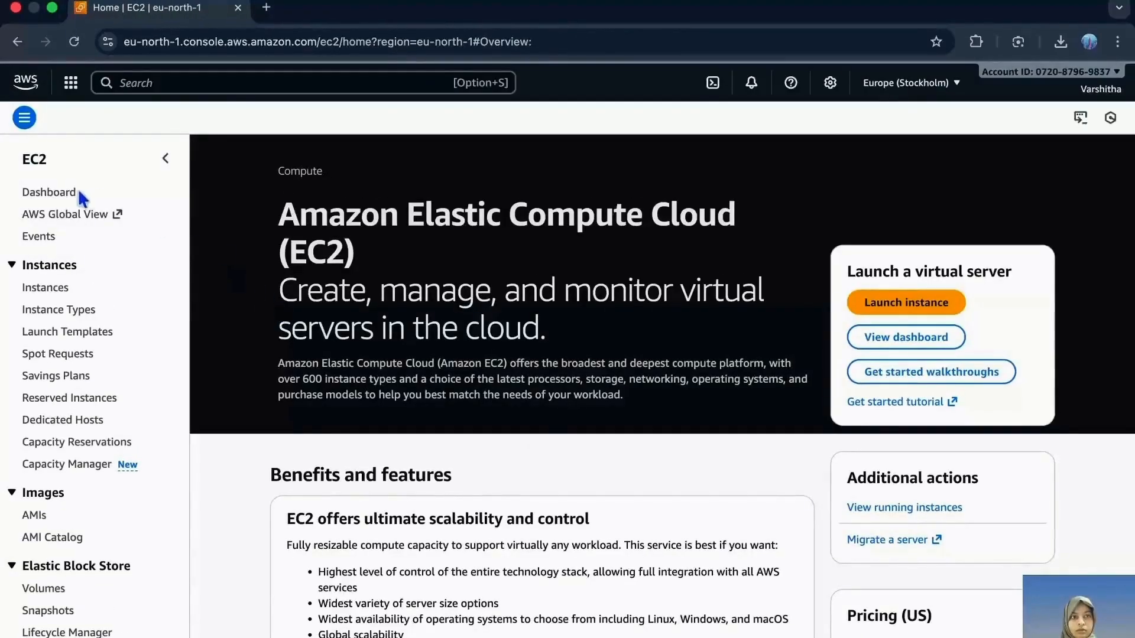
{"action": "left_click", "coordinate": [53, 288]}
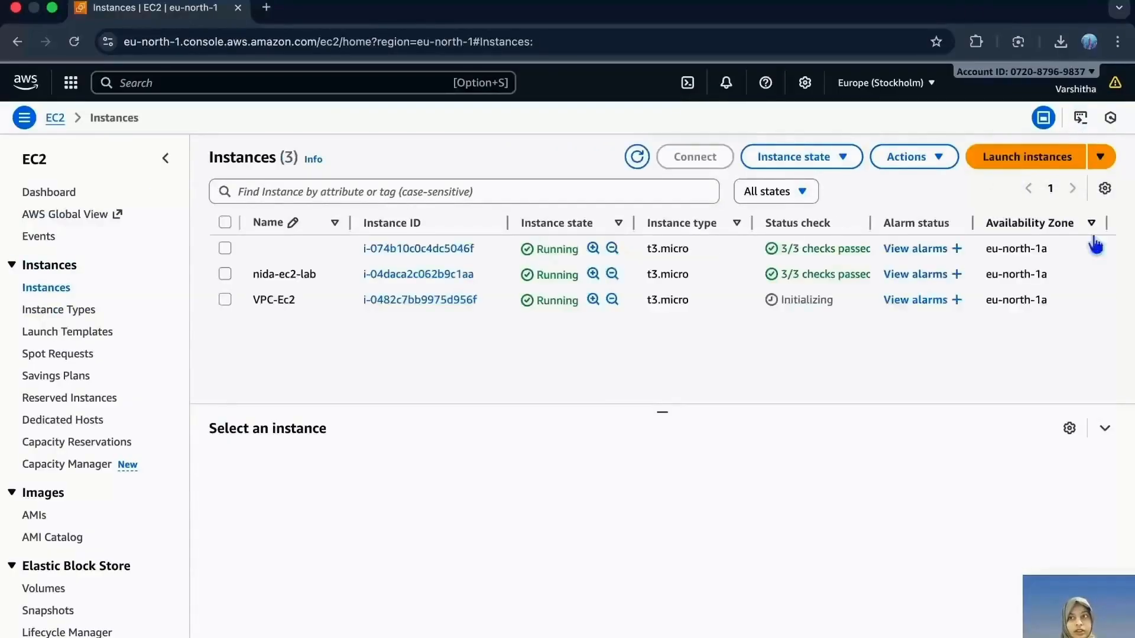
{"action": "left_click", "coordinate": [1069, 157]}
{"action": "left_click", "coordinate": [283, 350]}
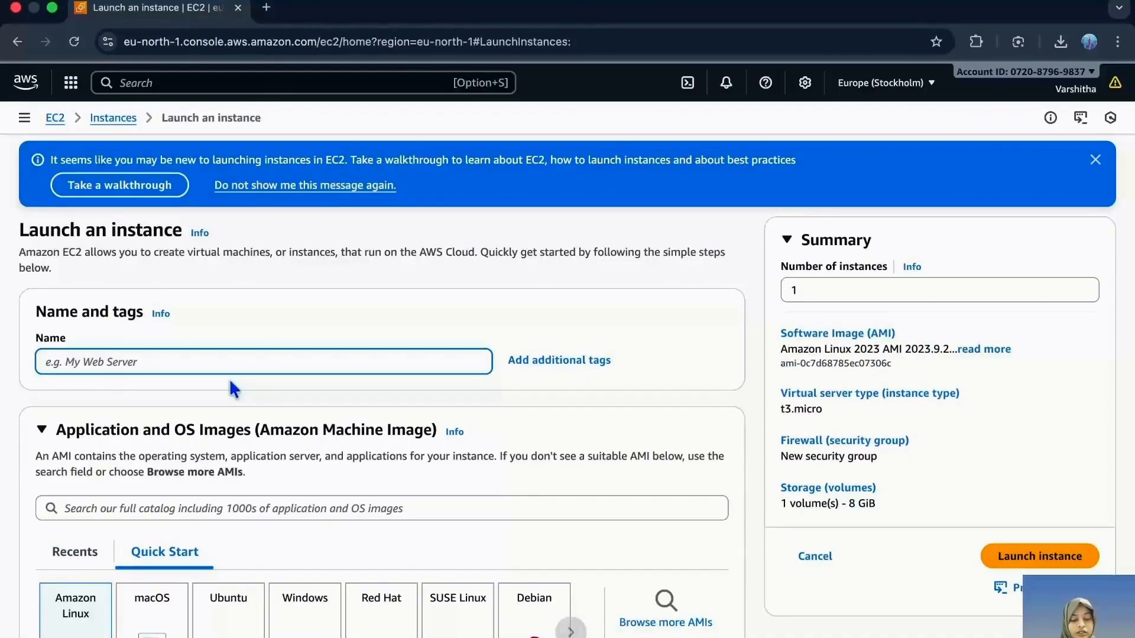
{"action": "type", "text": "VP"}
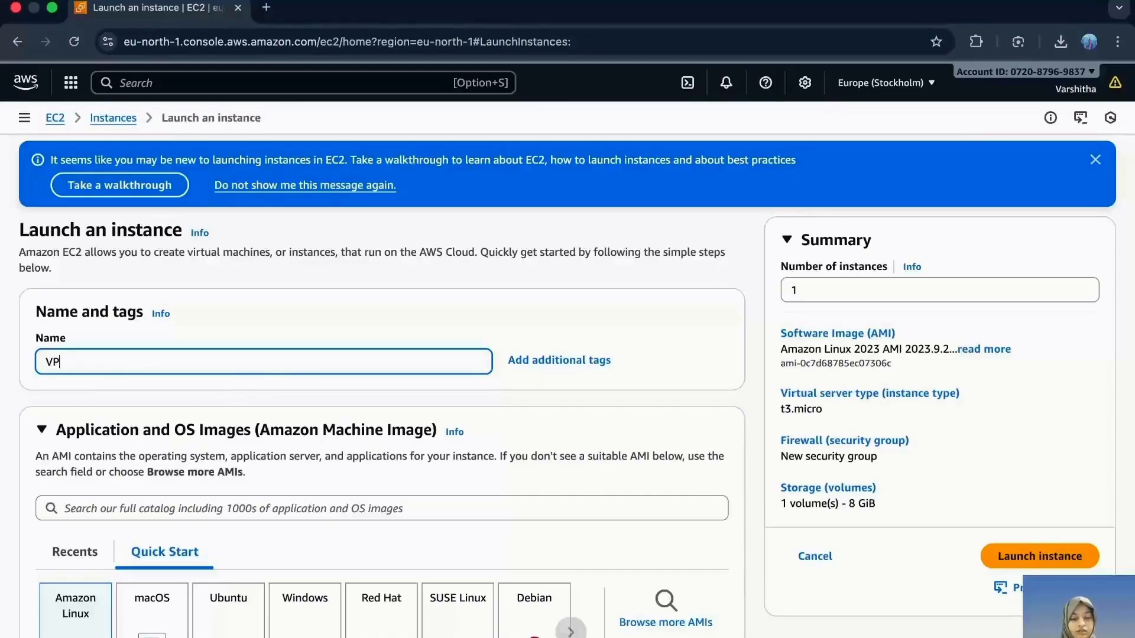
{"action": "type", "text": "C-EC2Pvt"}
- Edit the new instance's network settings to use my-vpc and the subnet my-subnet-private1-eu-north-1a
{"action": "scroll", "coordinate": [304, 455], "scroll_direction": "down", "scroll_amount": 3}
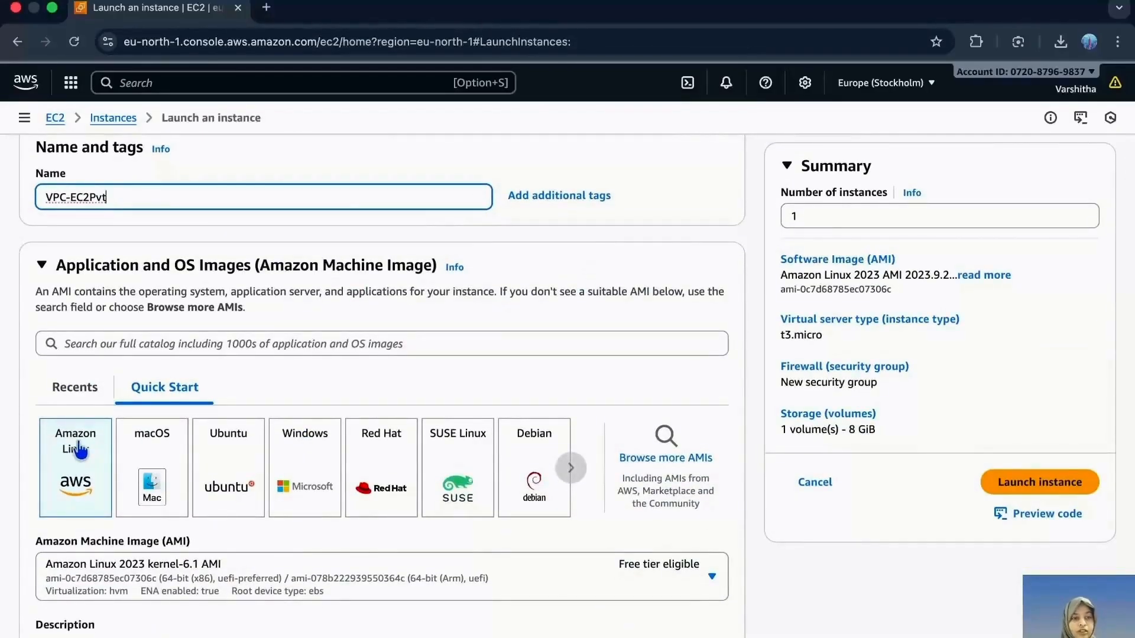
{"action": "scroll", "coordinate": [80, 451], "scroll_direction": "down", "scroll_amount": 10}
{"action": "scroll", "coordinate": [77, 438], "scroll_direction": "down", "scroll_amount": 7}
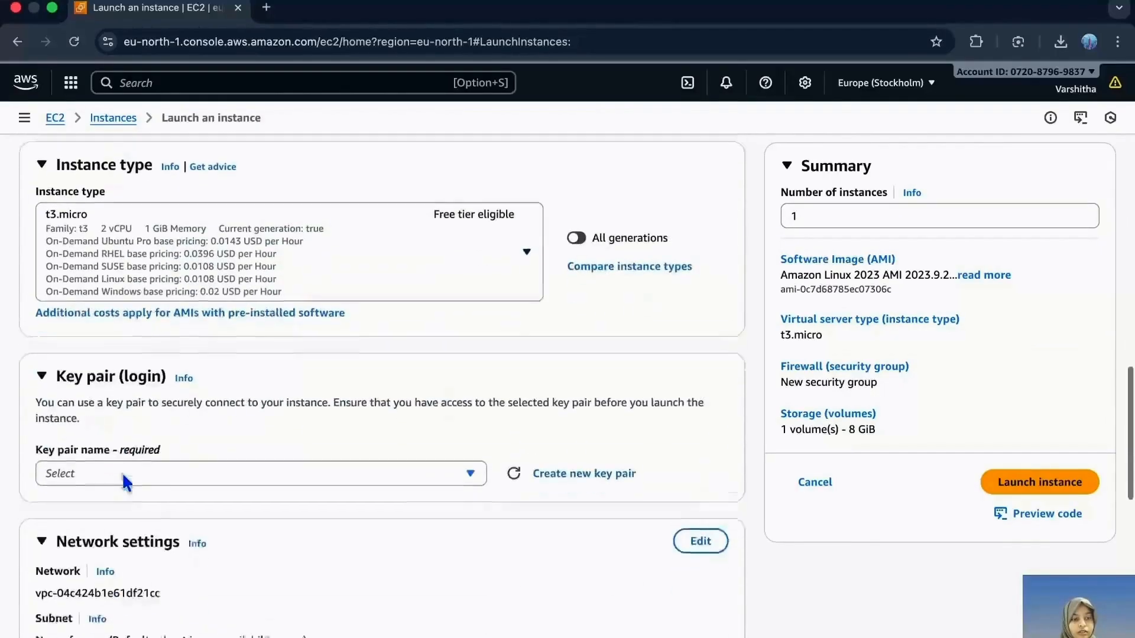
{"action": "scroll", "coordinate": [176, 492], "scroll_direction": "down", "scroll_amount": 3}
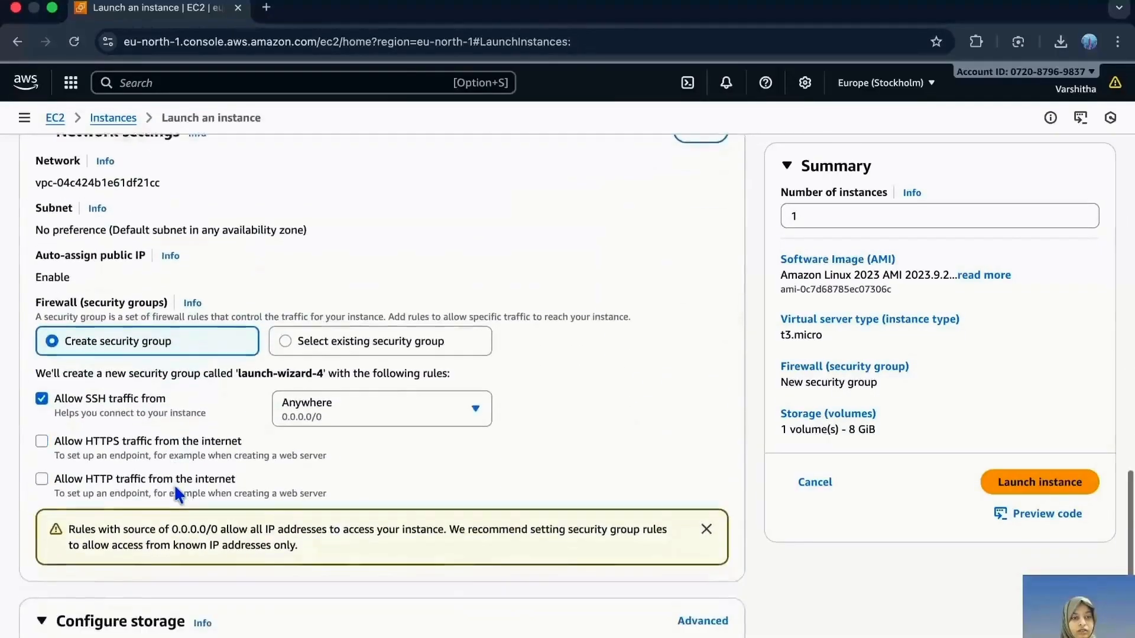
{"action": "scroll", "coordinate": [175, 492], "scroll_direction": "up", "scroll_amount": 1}
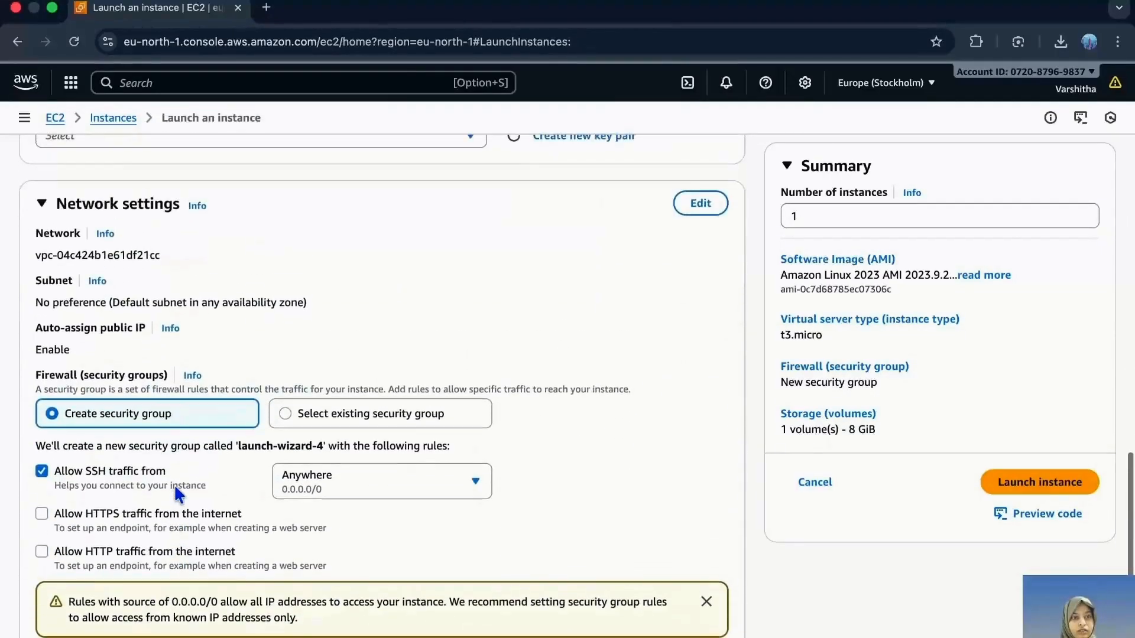
{"action": "left_click", "coordinate": [711, 205]}
{"action": "left_click", "coordinate": [220, 264]}
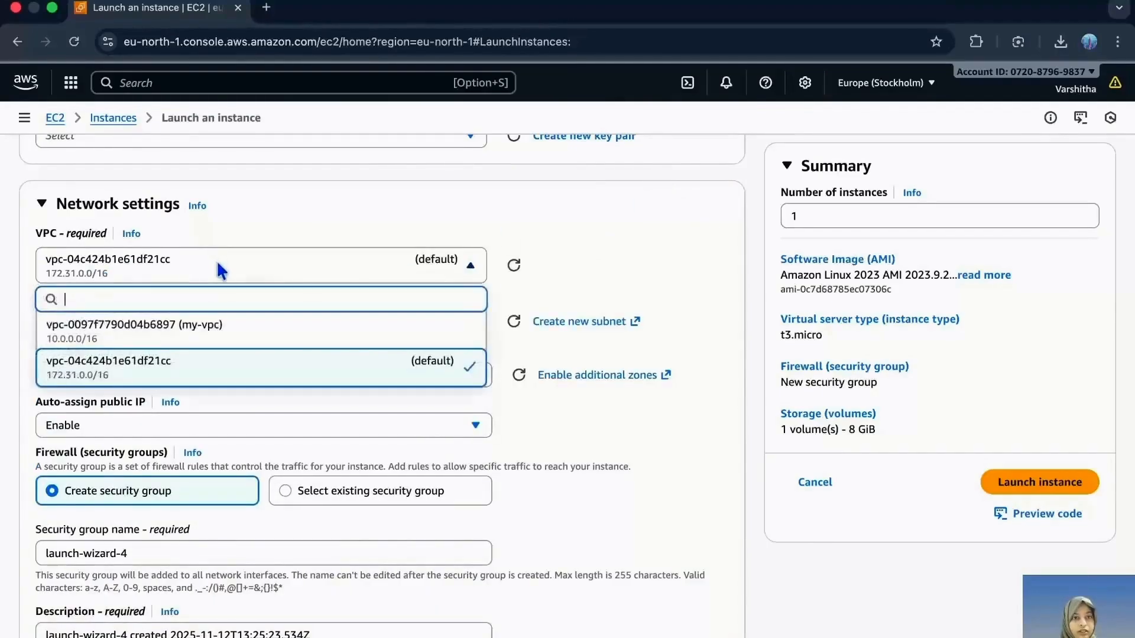
{"action": "left_click", "coordinate": [198, 334]}
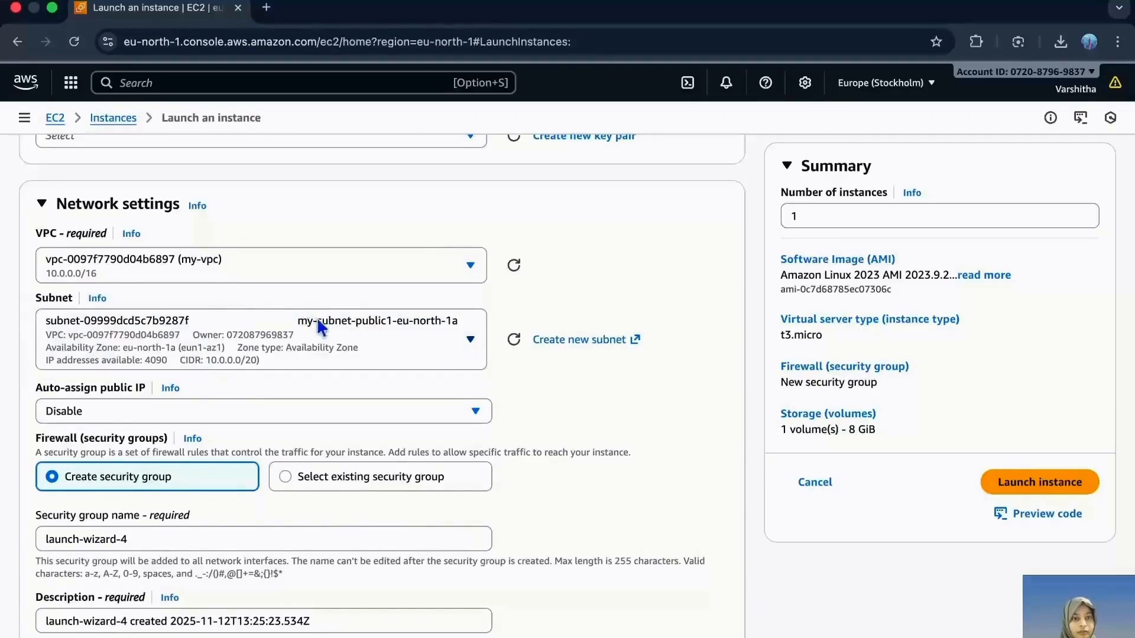
{"action": "left_click", "coordinate": [329, 325]}
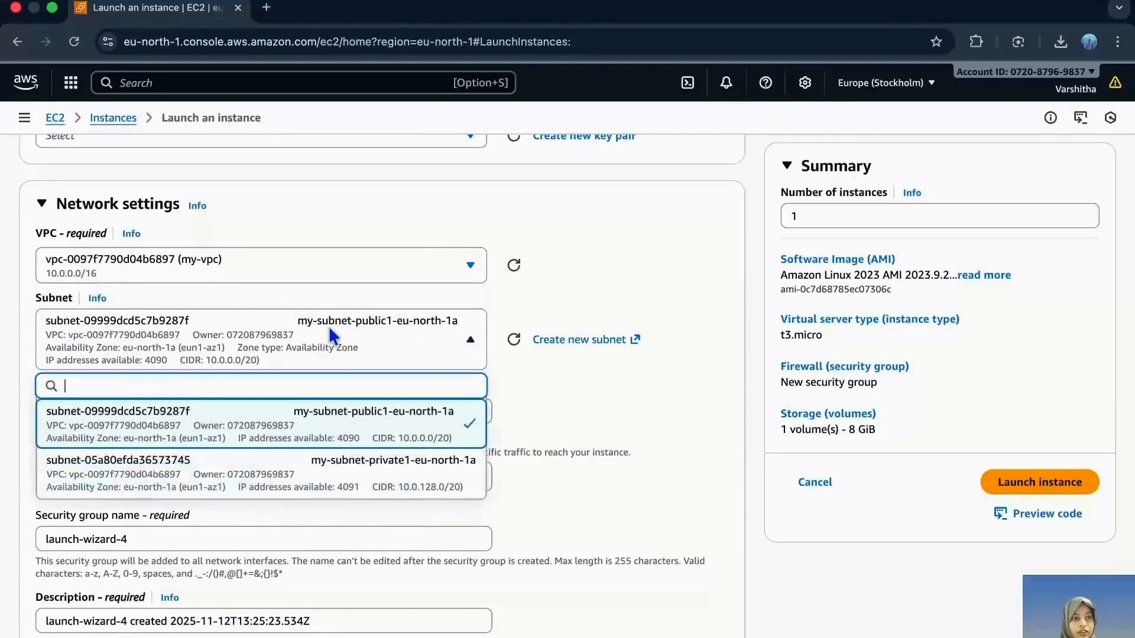
{"action": "left_click", "coordinate": [232, 480]}
- Enable auto-assignment of a public IP for the VPC-EC2Pvt instance
{"action": "scroll", "coordinate": [231, 477], "scroll_direction": "down", "scroll_amount": 2}
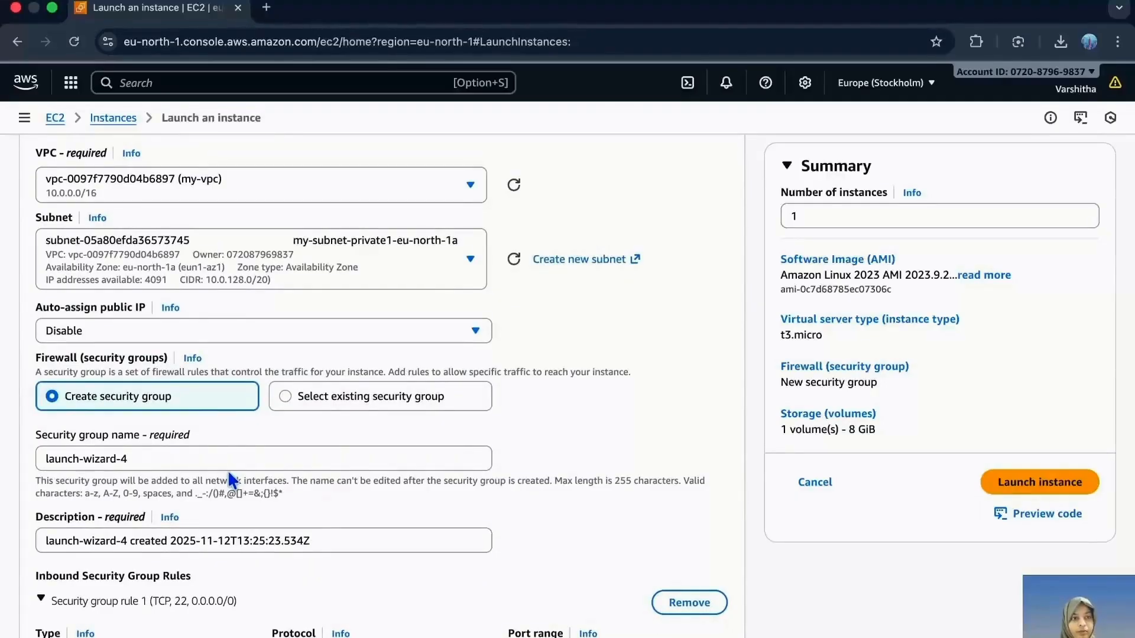
{"action": "left_click", "coordinate": [225, 331]}
{"action": "left_click", "coordinate": [219, 360]}
- Launch the VPC-EC2Pvt instance, choosing to proceed without a key pair
{"action": "scroll", "coordinate": [274, 469], "scroll_direction": "down", "scroll_amount": 5}
{"action": "scroll", "coordinate": [274, 469], "scroll_direction": "down", "scroll_amount": 10}
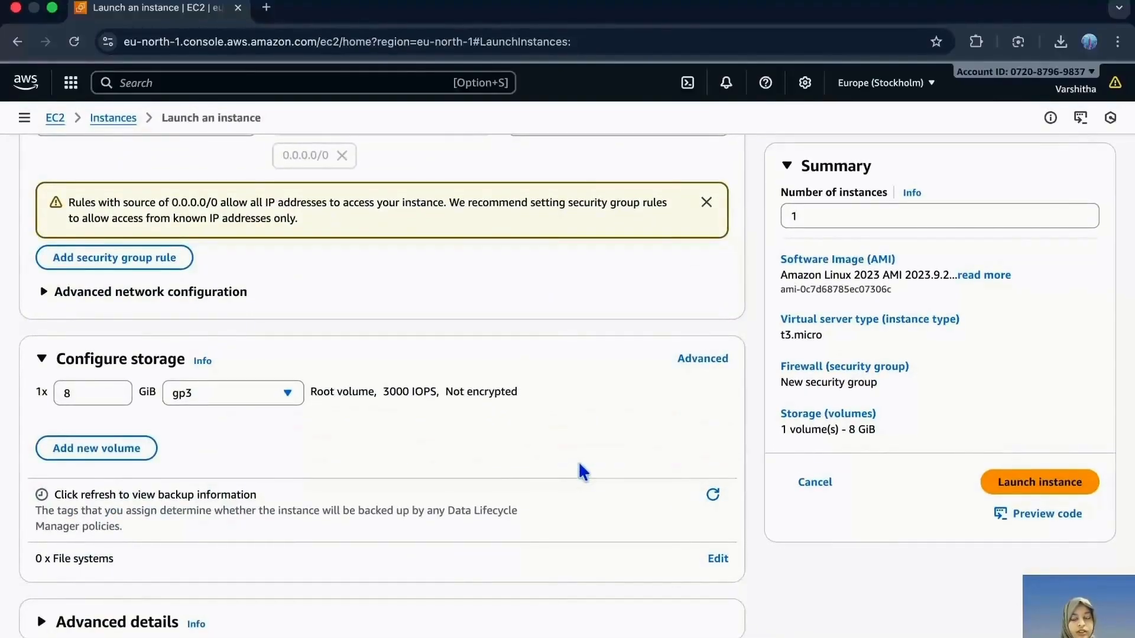
{"action": "left_click", "coordinate": [998, 482]}
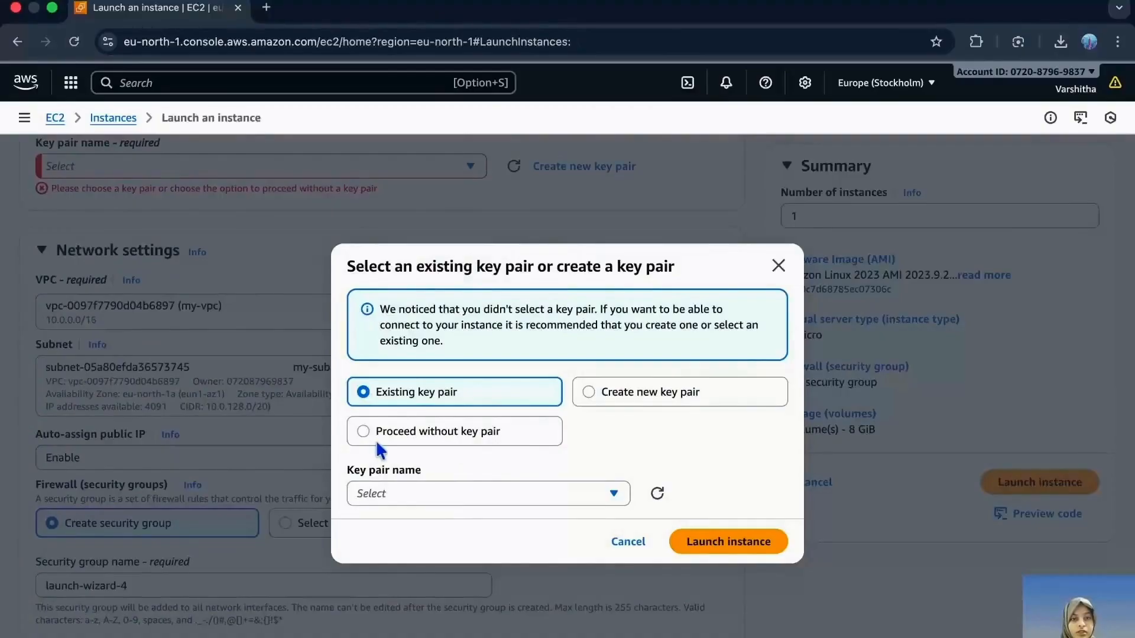
{"action": "left_click", "coordinate": [378, 439]}
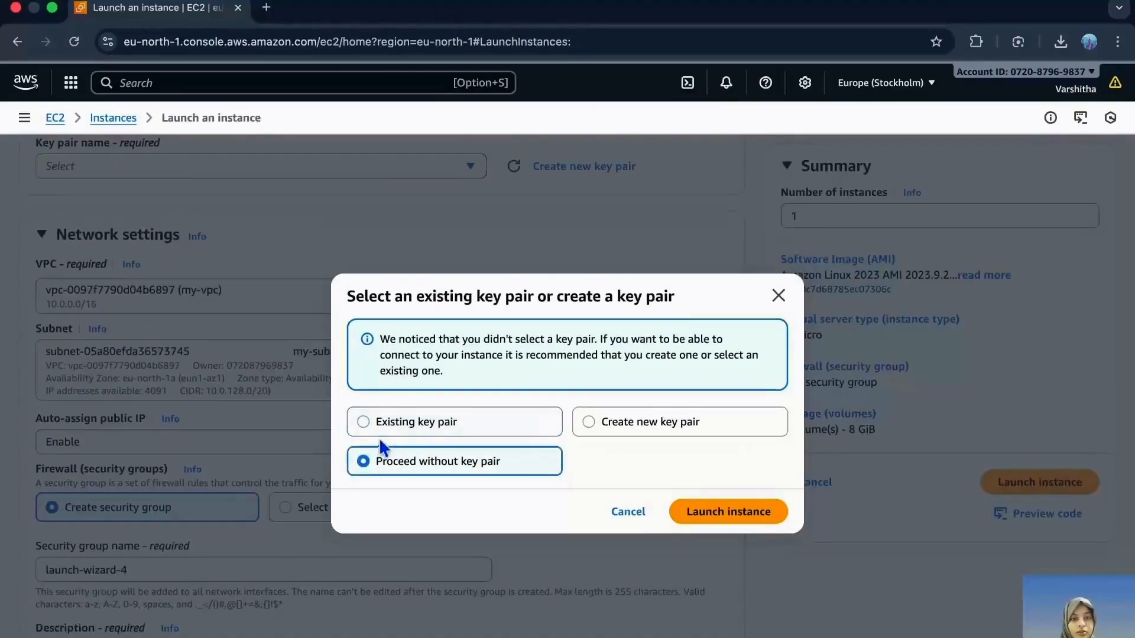
{"action": "left_click", "coordinate": [691, 512]}
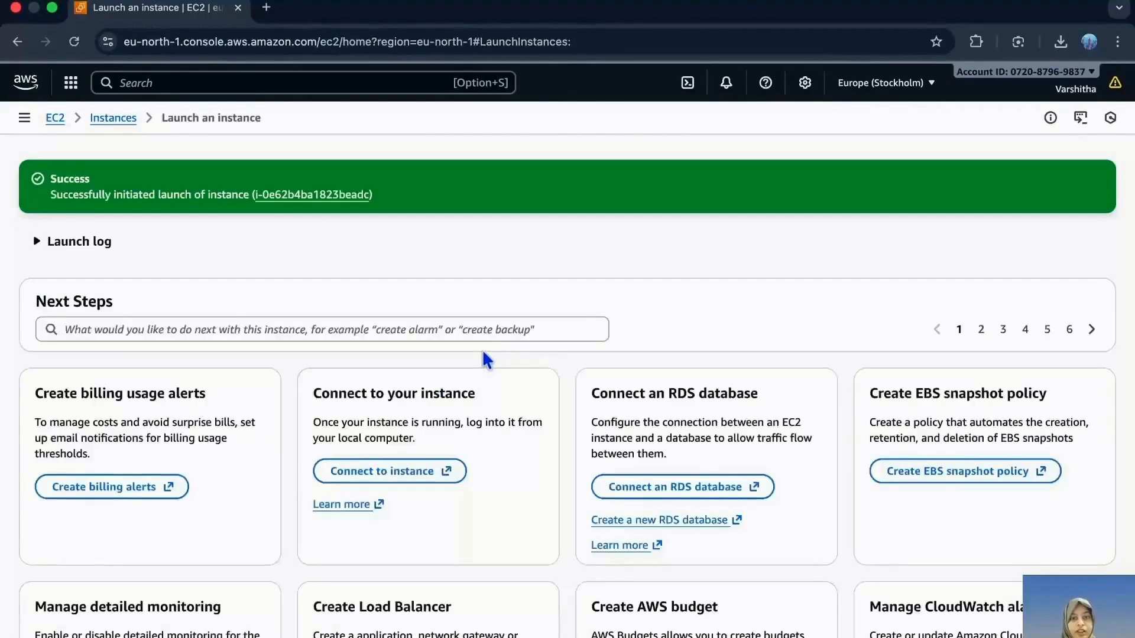
- Return to the instances list and connect to VPC-Ec2 through EC2 Instance Connect using its public IP
{"action": "left_click", "coordinate": [114, 119]}
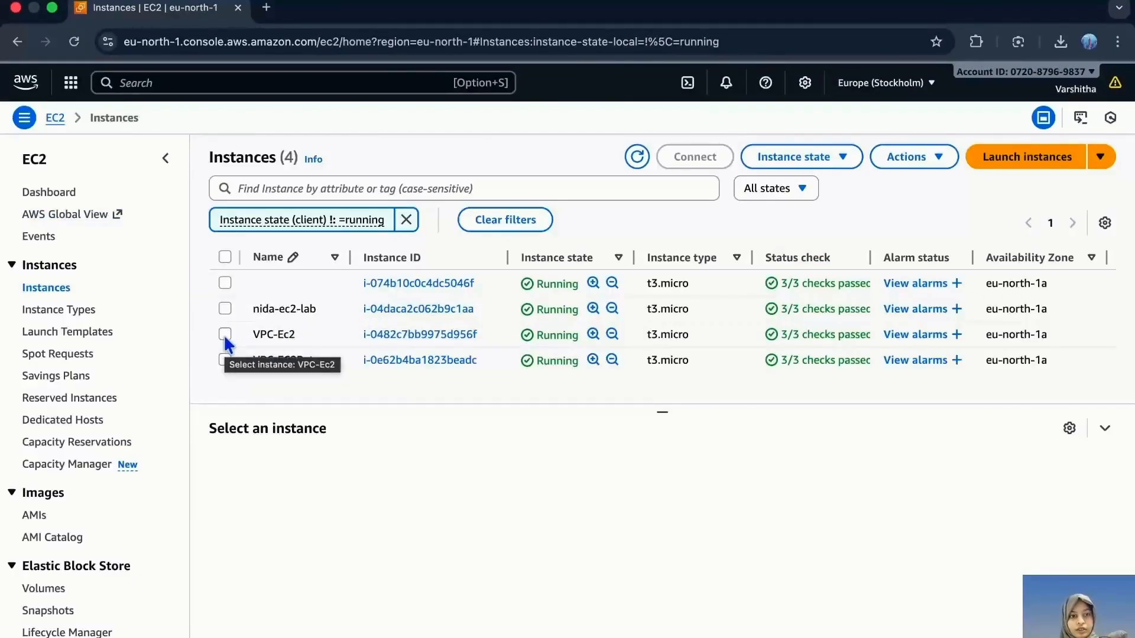
{"action": "left_click", "coordinate": [225, 337]}
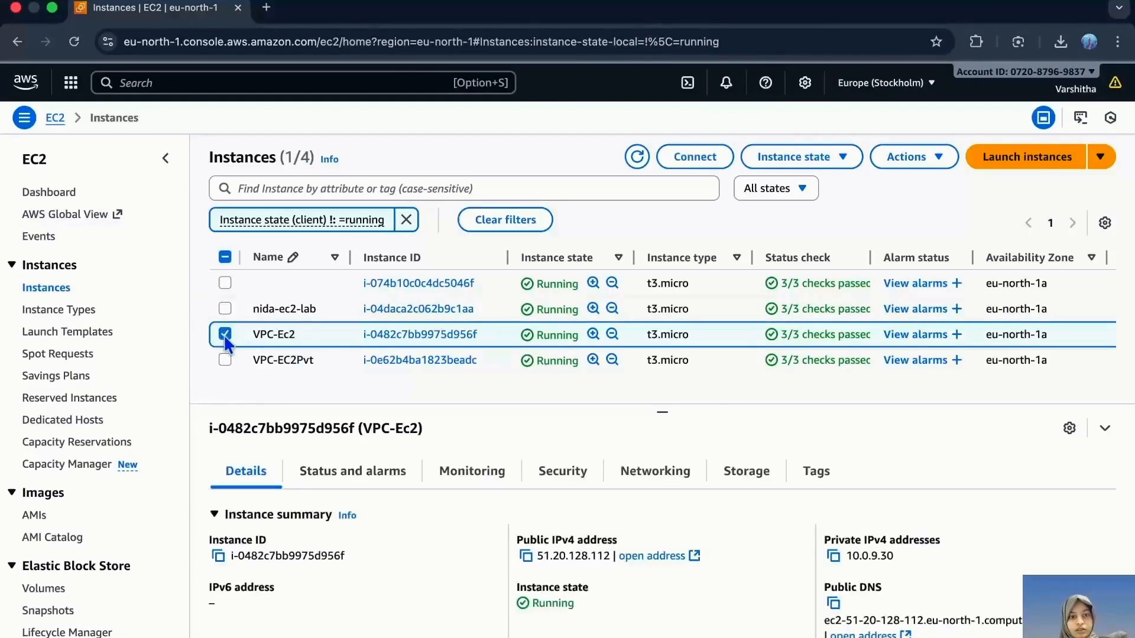
{"action": "left_click", "coordinate": [695, 157]}
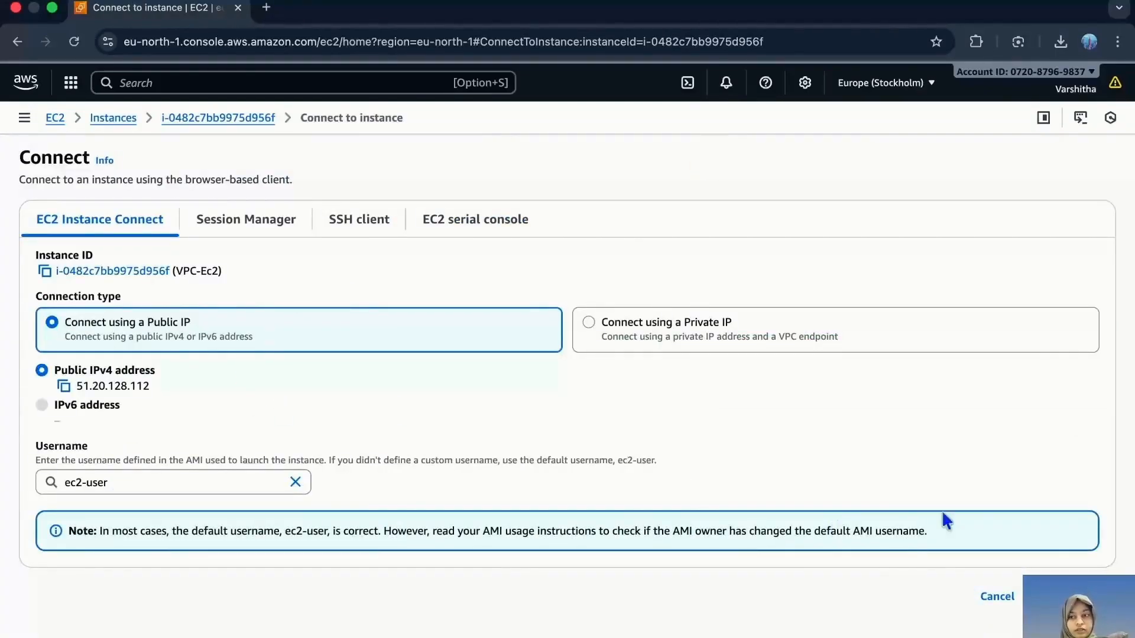
{"action": "left_click", "coordinate": [1073, 596]}
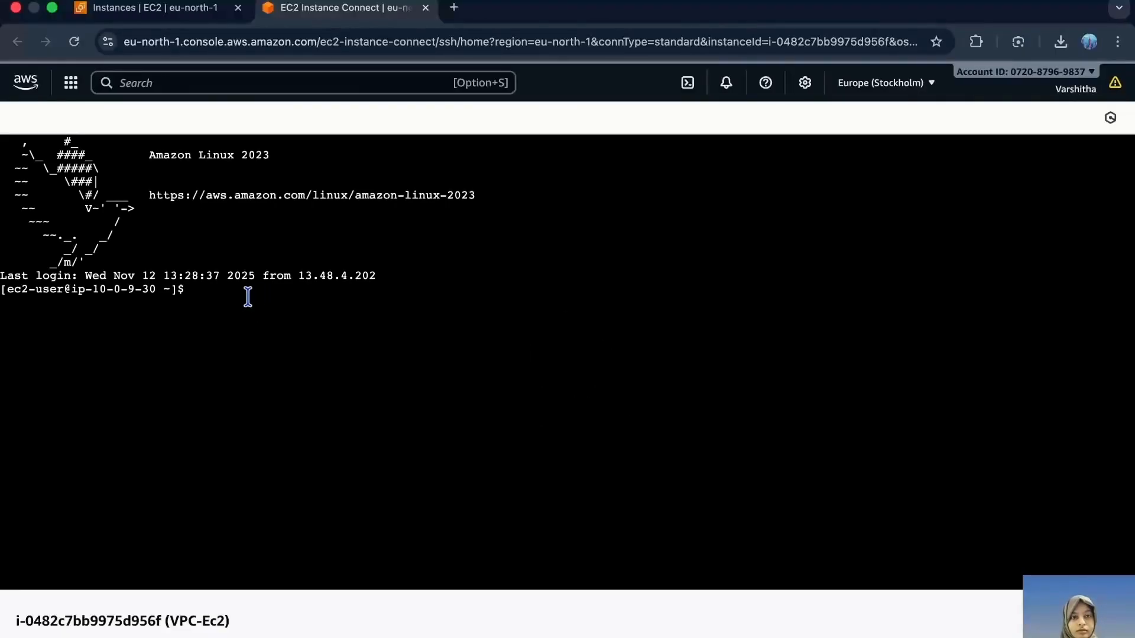
- Test internet connectivity from the VPC-Ec2 terminal by running ping google.com, and stop the ping
{"action": "type", "text": "ping google.com"}
{"action": "key", "text": "Return"}
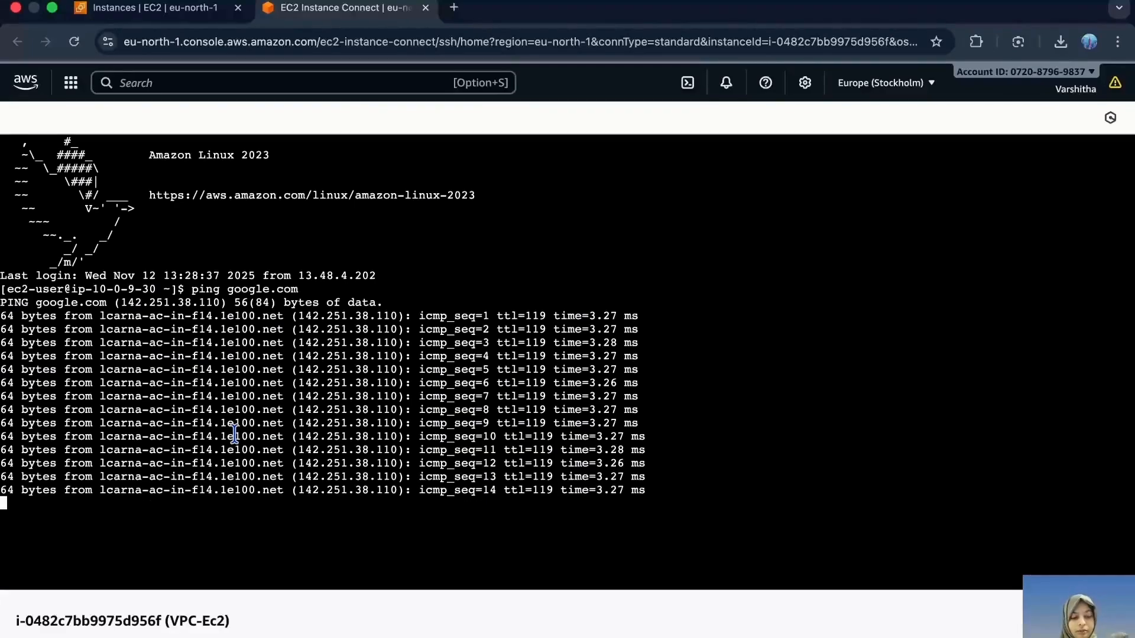
{"action": "key", "text": "ctrl+c"}
- Return to the instances list, open the connection page for VPC-EC2Pvt and examine its subnet notice under EC2 Instance Connect
{"action": "left_click", "coordinate": [197, 17]}
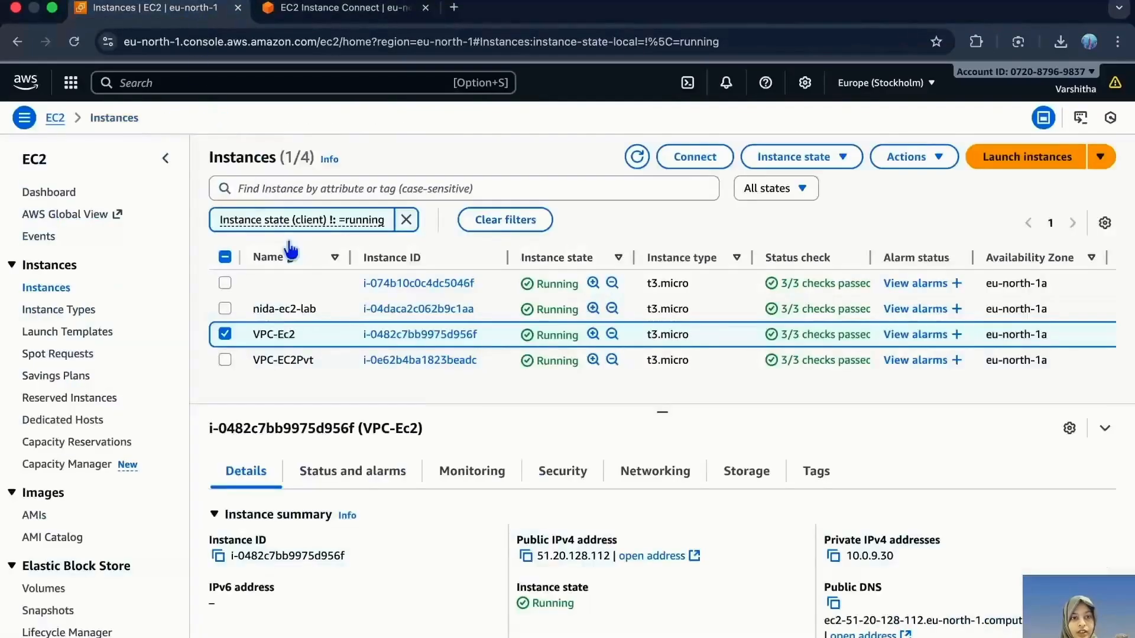
{"action": "left_click", "coordinate": [224, 334]}
{"action": "left_click", "coordinate": [225, 360]}
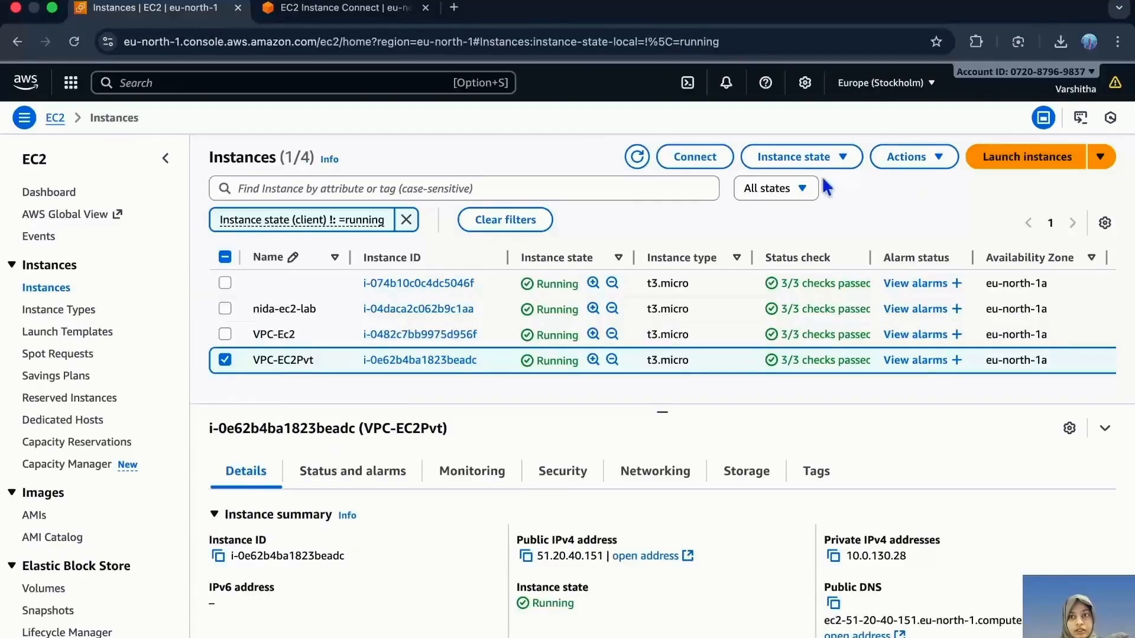
{"action": "left_click", "coordinate": [687, 156]}
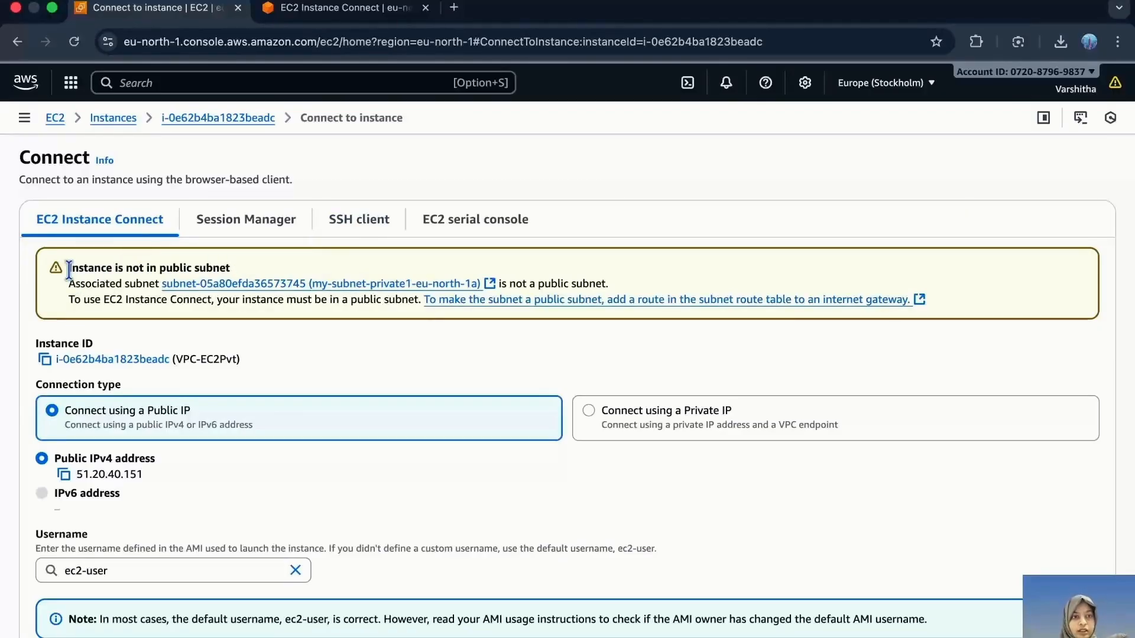
{"action": "left_click_drag", "start_coordinate": [69, 269], "coordinate": [255, 267]}
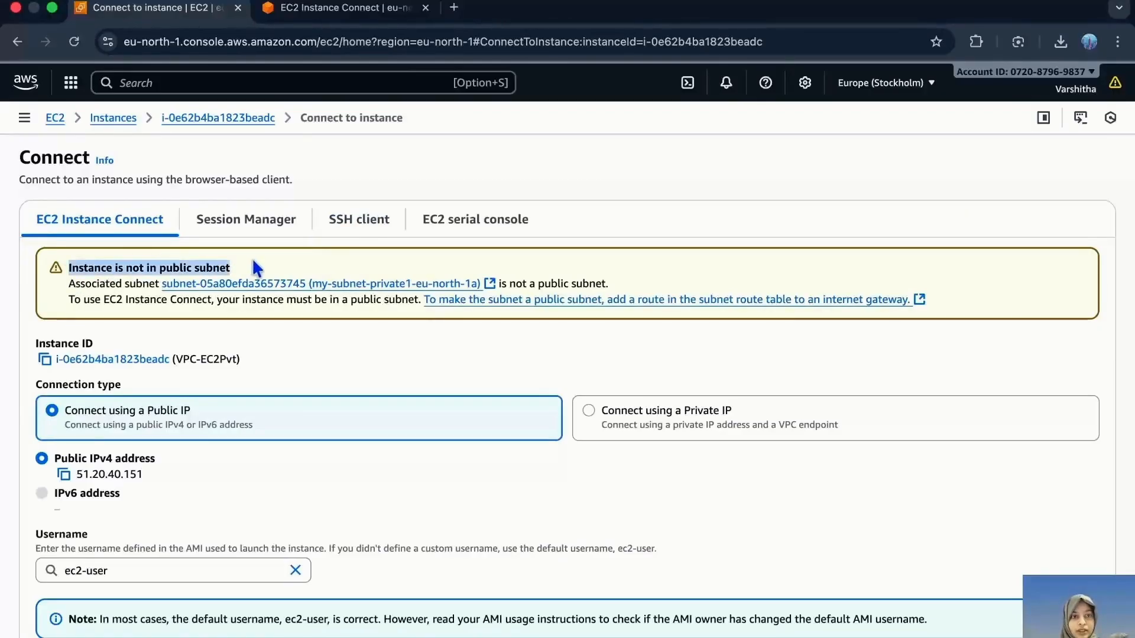
{"action": "left_click", "coordinate": [243, 359]}
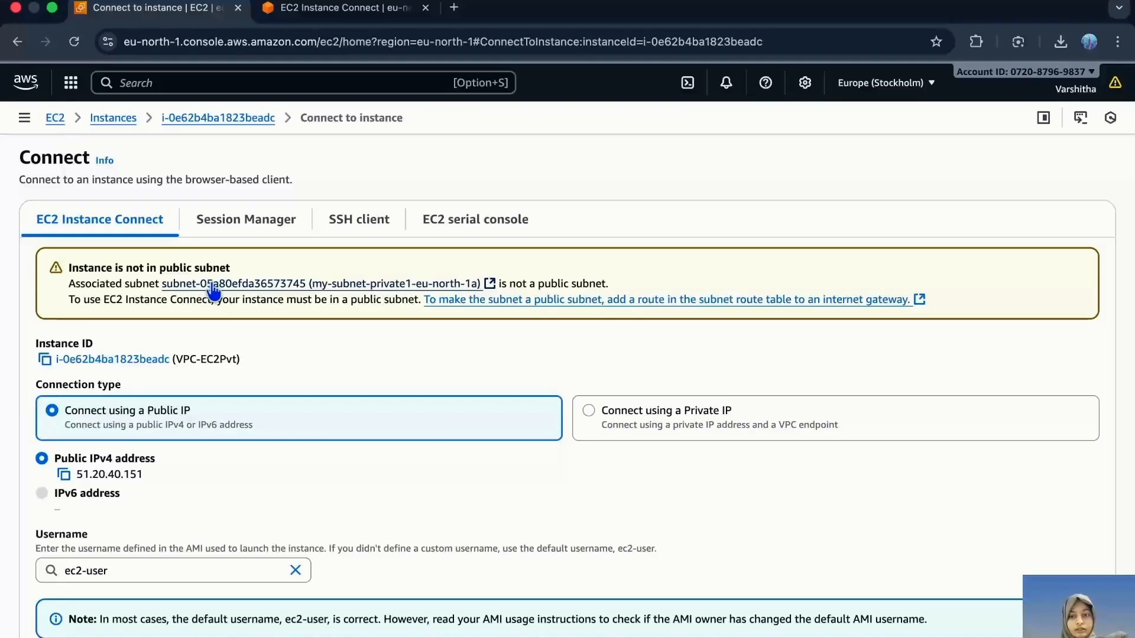
- Return to the AWS Console Home page
{"action": "left_click", "coordinate": [26, 81]}
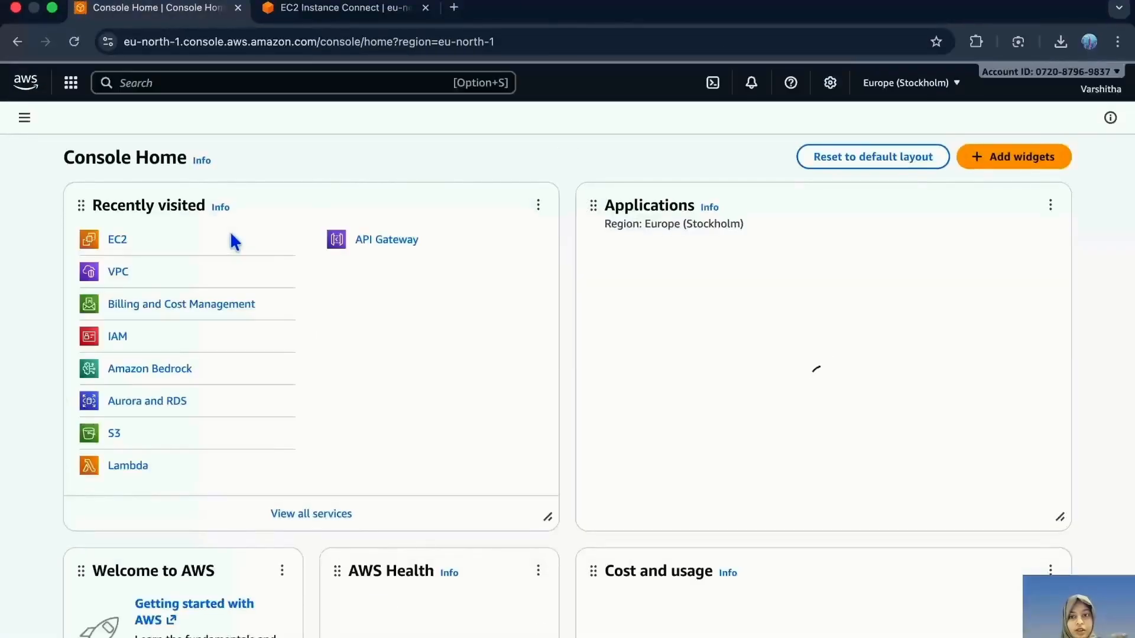